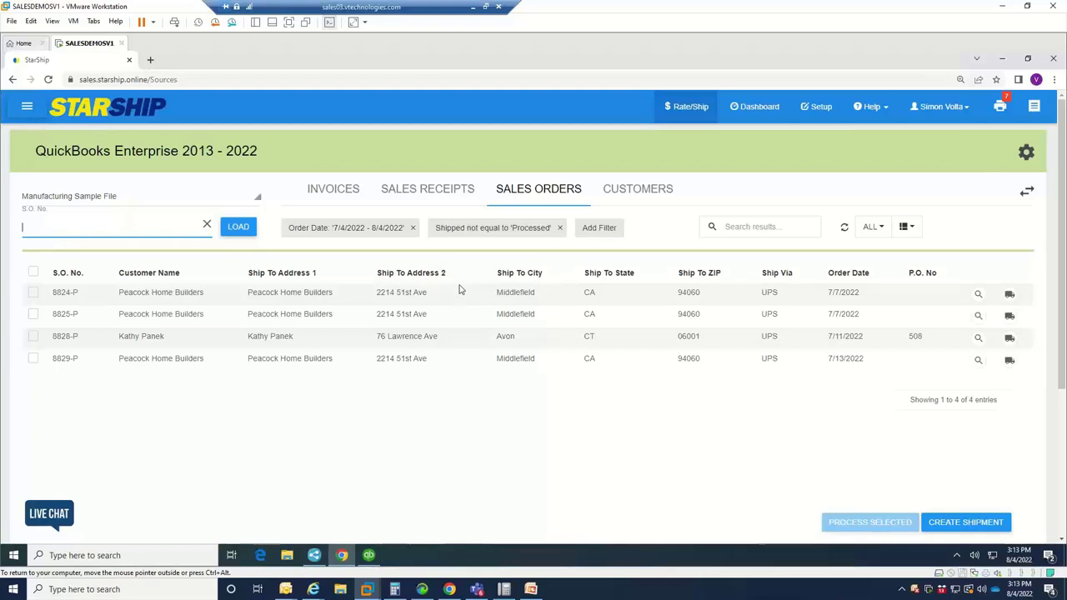
Create a shipment from the Peacock Home Builders sales order dated 7/13/2022, using the second suggested address as the recipient's replacement address
{"action": "left_click", "coordinate": [1009, 364]}
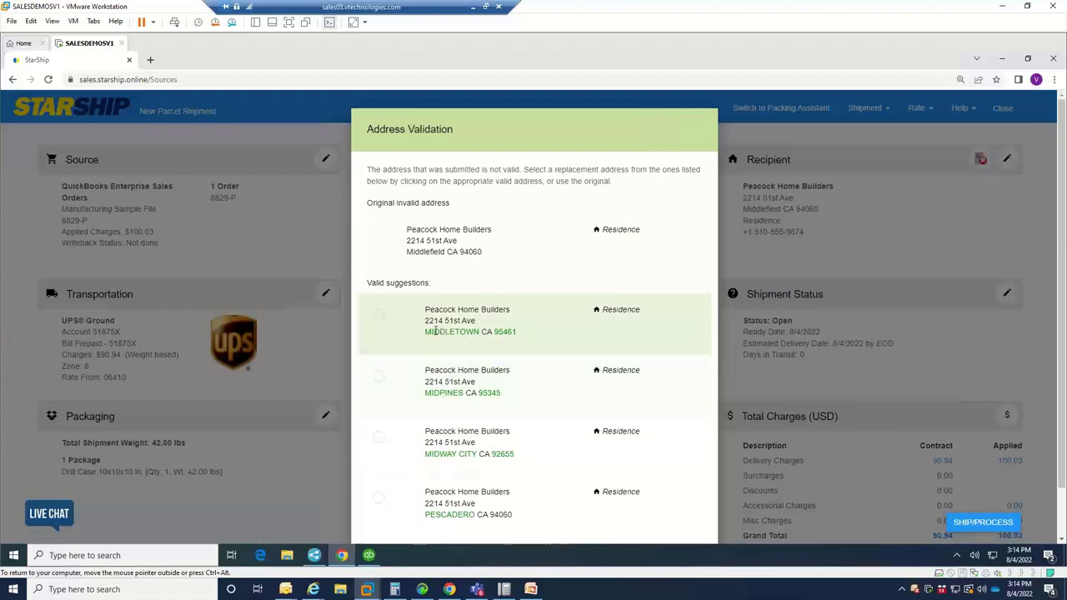
{"action": "scroll", "coordinate": [496, 400], "scroll_direction": "down", "scroll_amount": 1}
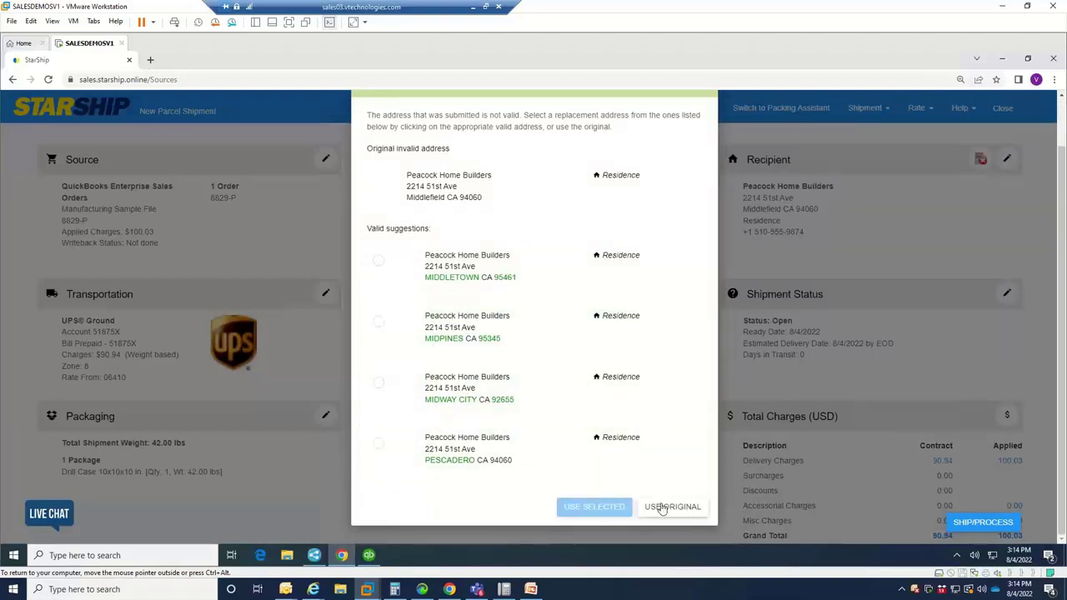
{"action": "left_click", "coordinate": [379, 325]}
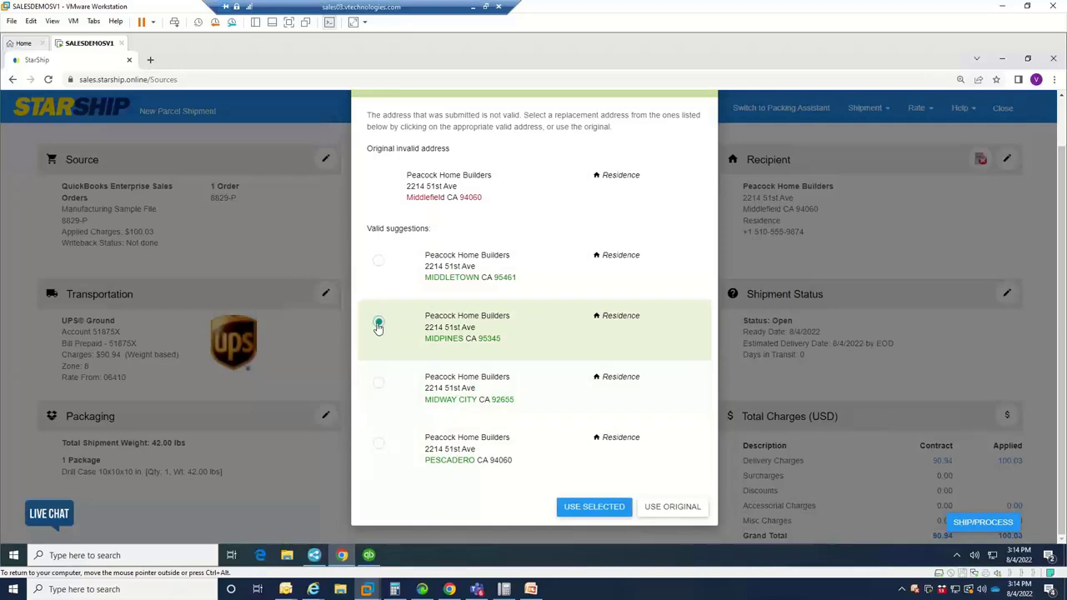
{"action": "left_click", "coordinate": [575, 506]}
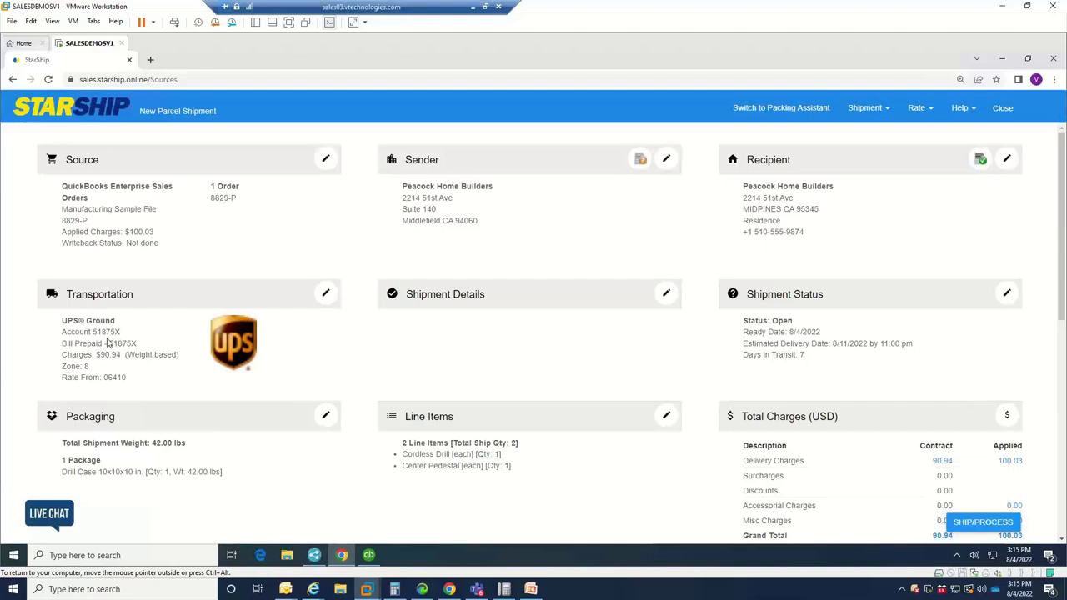
Set the shipment's billing to Third Party and view the third-party address entry form
{"action": "left_click", "coordinate": [326, 296]}
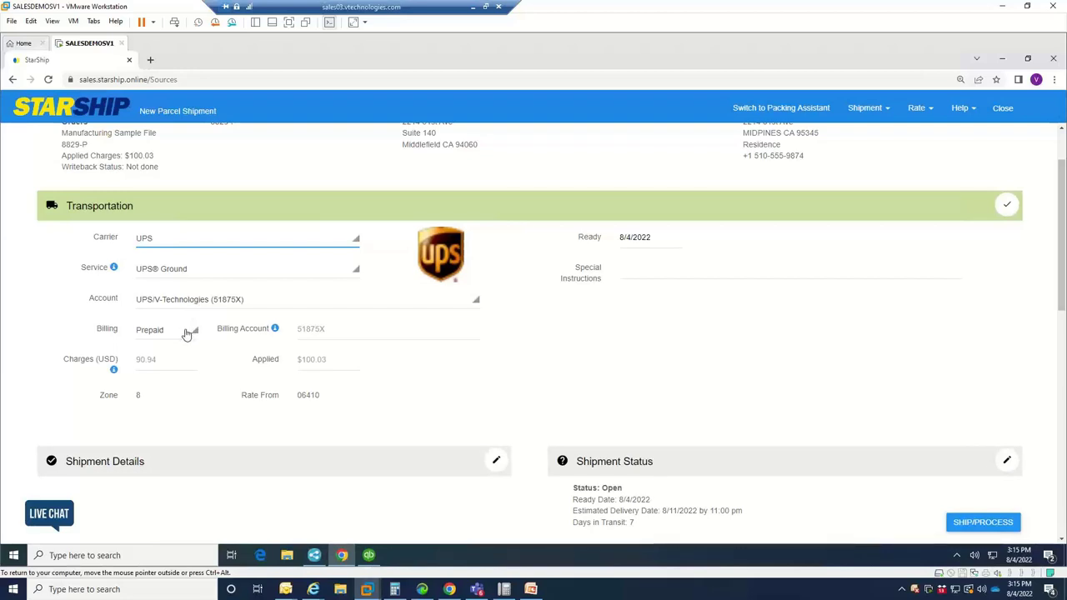
{"action": "left_click", "coordinate": [188, 333]}
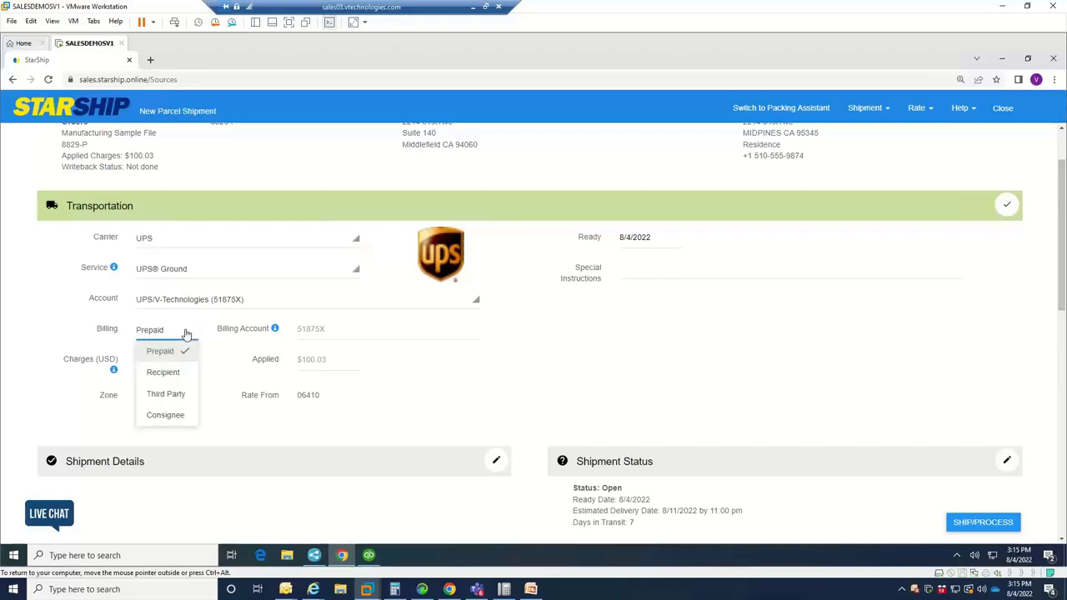
{"action": "left_click", "coordinate": [178, 393]}
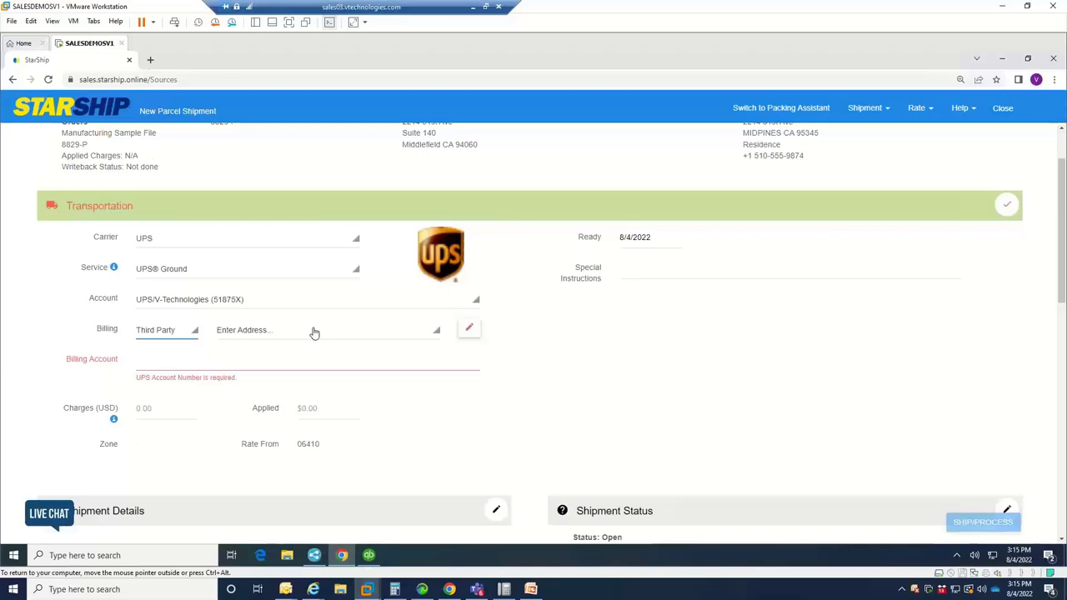
{"action": "left_click", "coordinate": [469, 327]}
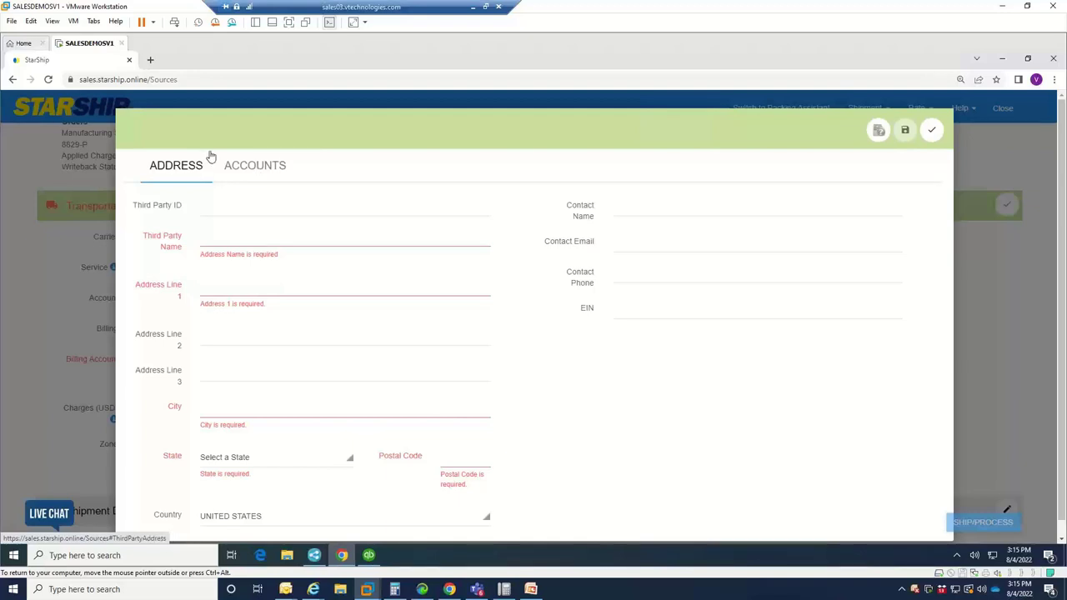
{"action": "left_click", "coordinate": [929, 132]}
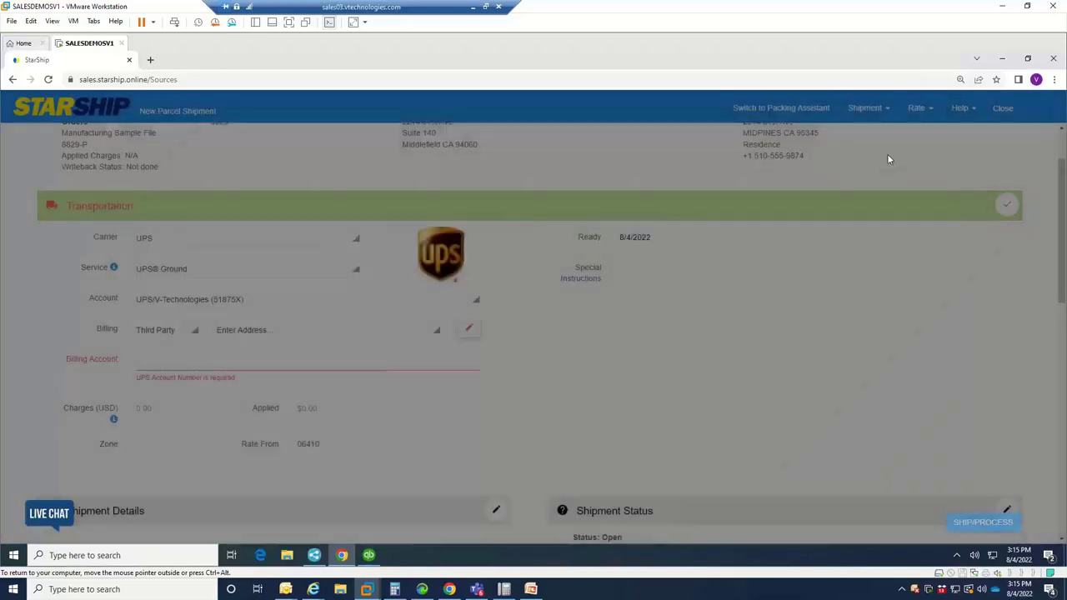
Set the shipment's billing back to Prepaid and finish editing the transportation details
{"action": "left_click", "coordinate": [192, 330]}
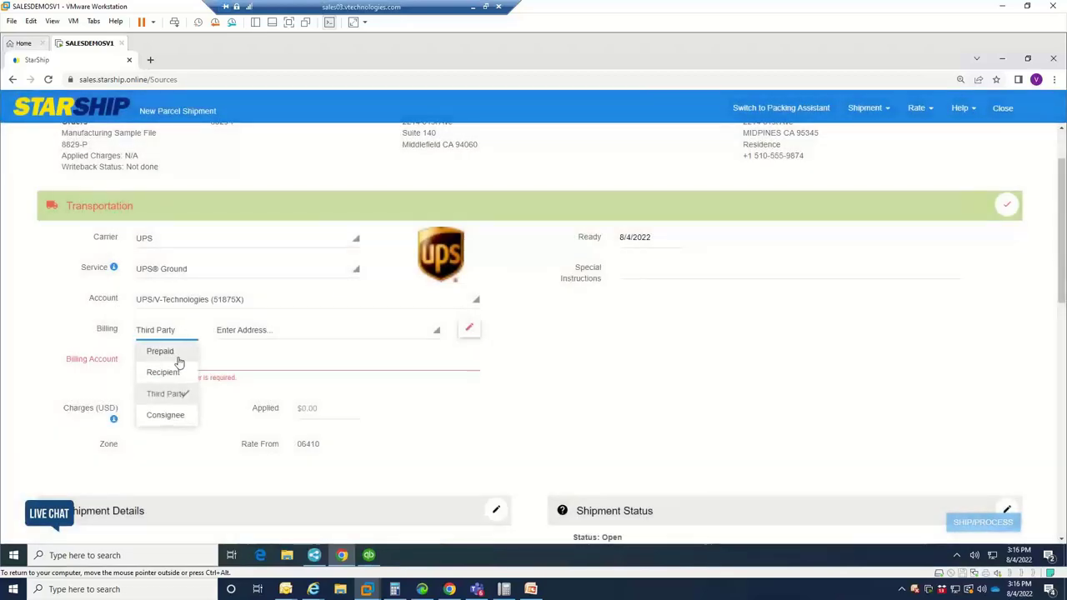
{"action": "left_click", "coordinate": [162, 352]}
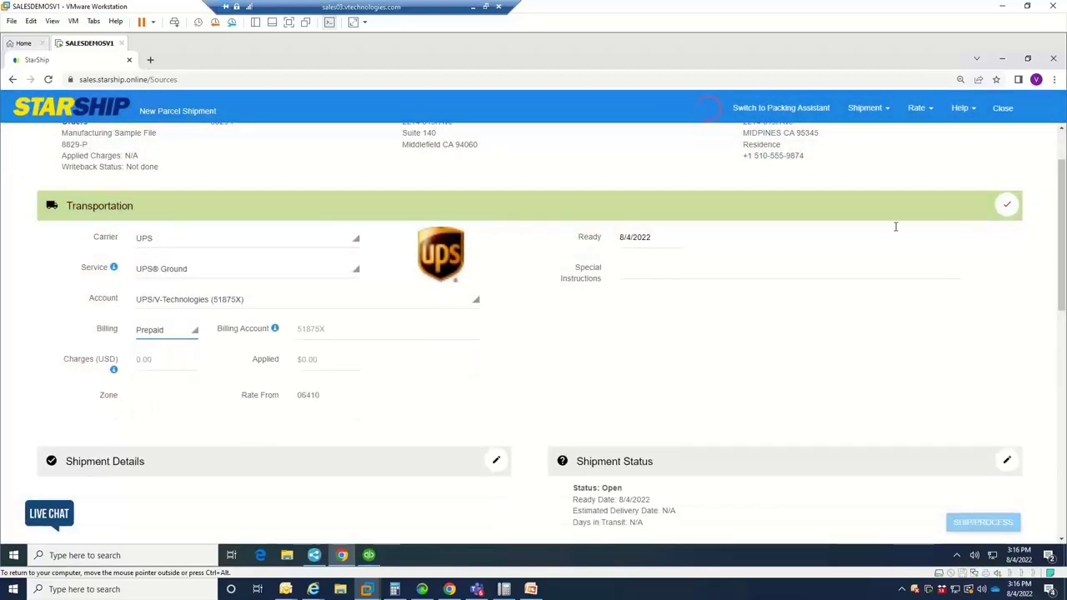
{"action": "left_click", "coordinate": [1004, 207]}
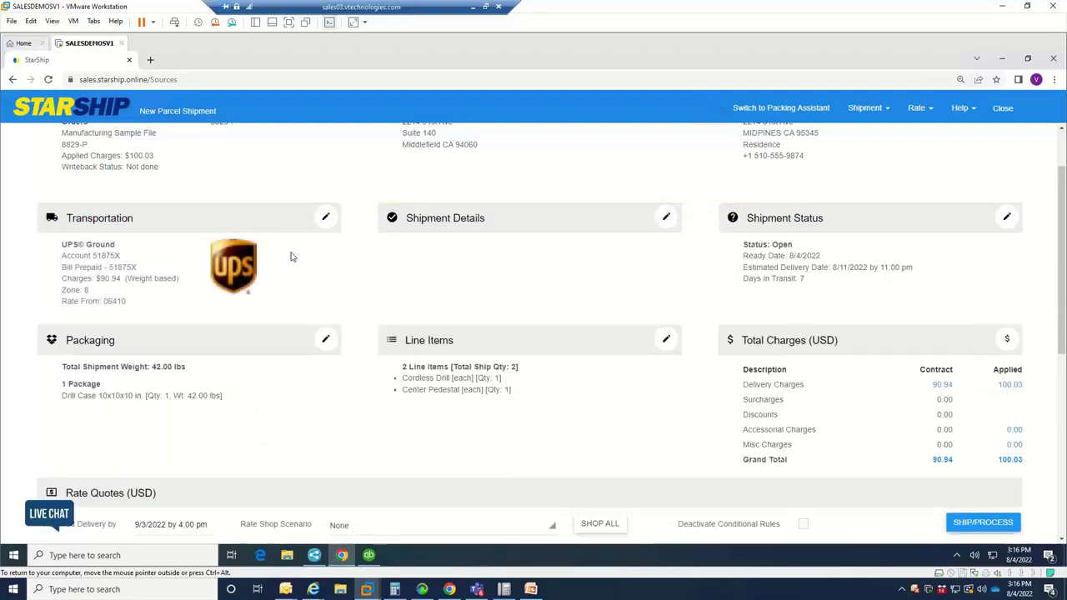
View the options available in the shipment details, such as insurance, C.O.D. and Saturday delivery
{"action": "left_click", "coordinate": [667, 218]}
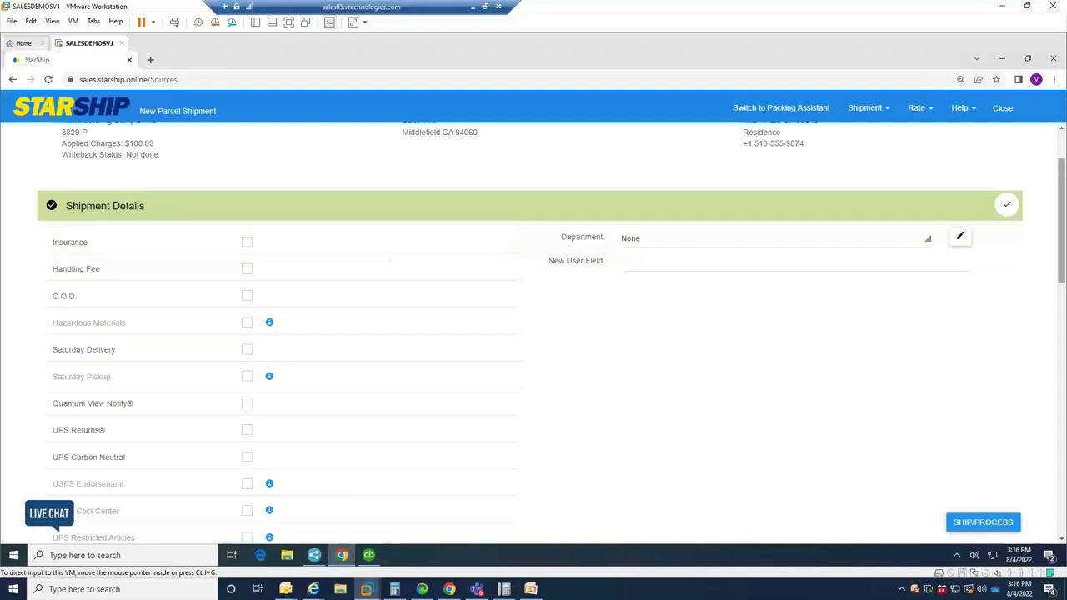
{"action": "left_click", "coordinate": [1007, 206]}
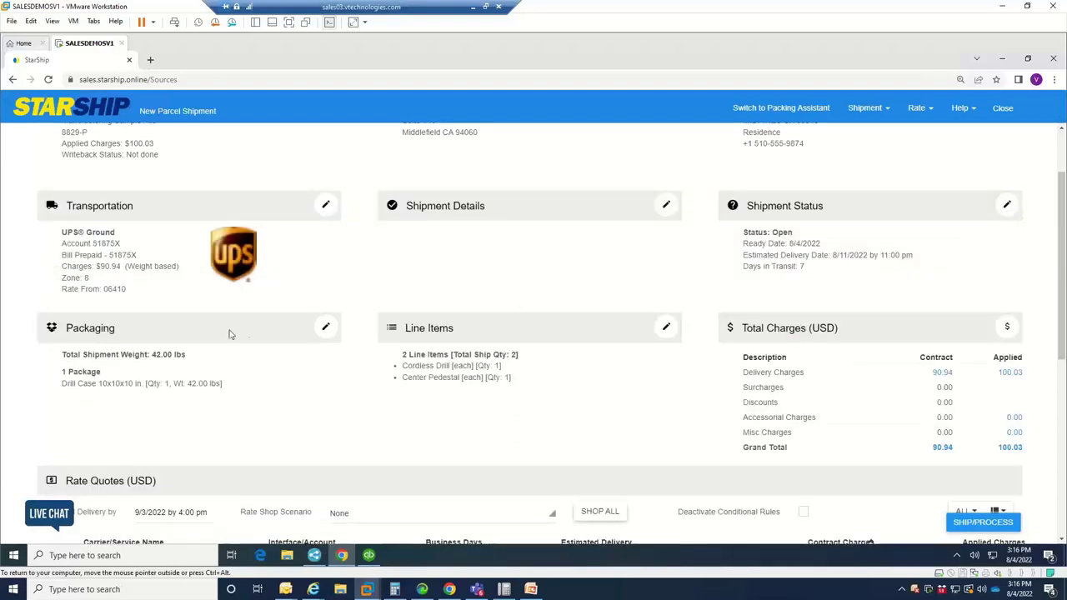
Add a second Drill Case package, move the Center Pedestal from the first package into it and expand its contents
{"action": "left_click", "coordinate": [325, 329]}
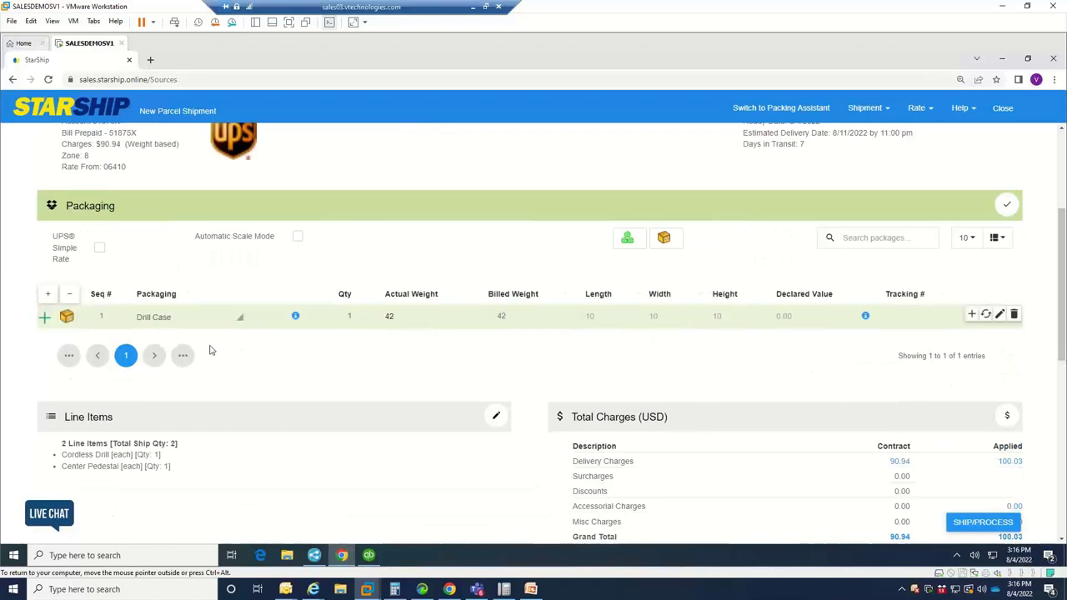
{"action": "left_click", "coordinate": [44, 319]}
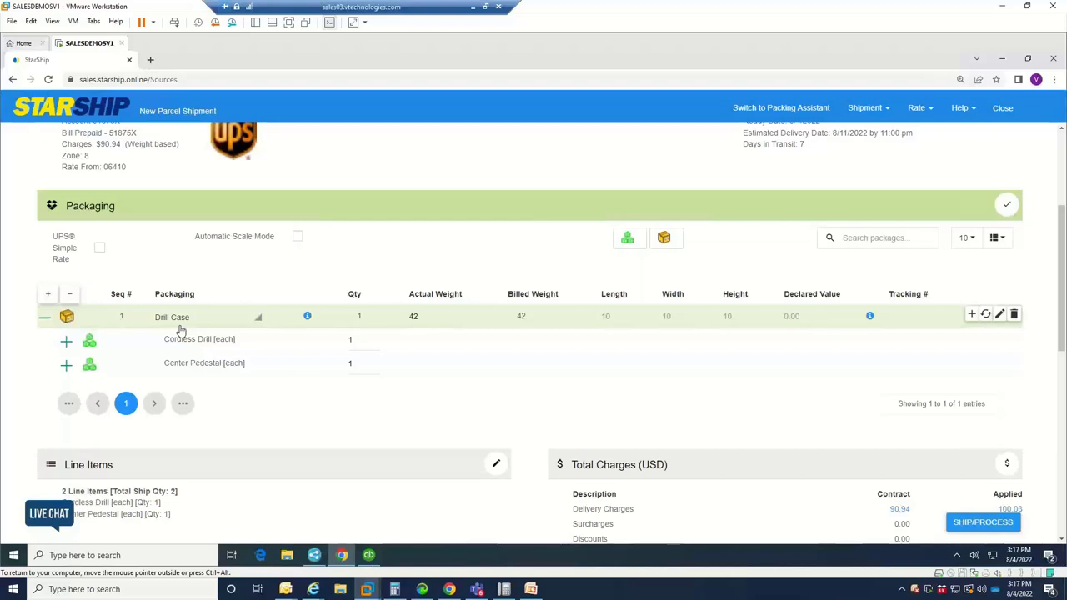
{"action": "left_click", "coordinate": [666, 241]}
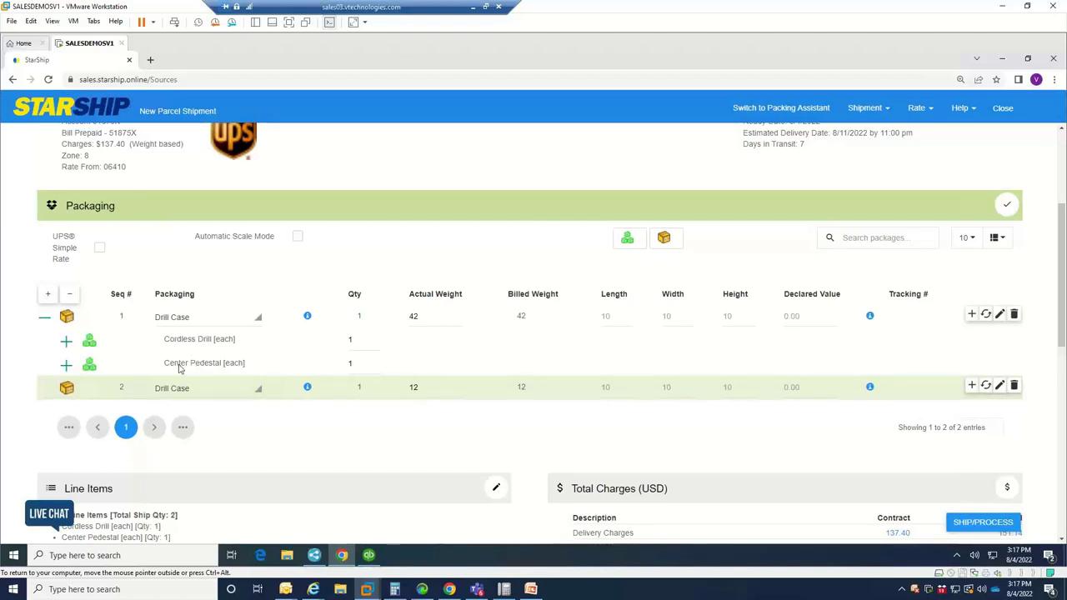
{"action": "left_click_drag", "start_coordinate": [180, 369], "coordinate": [179, 388]}
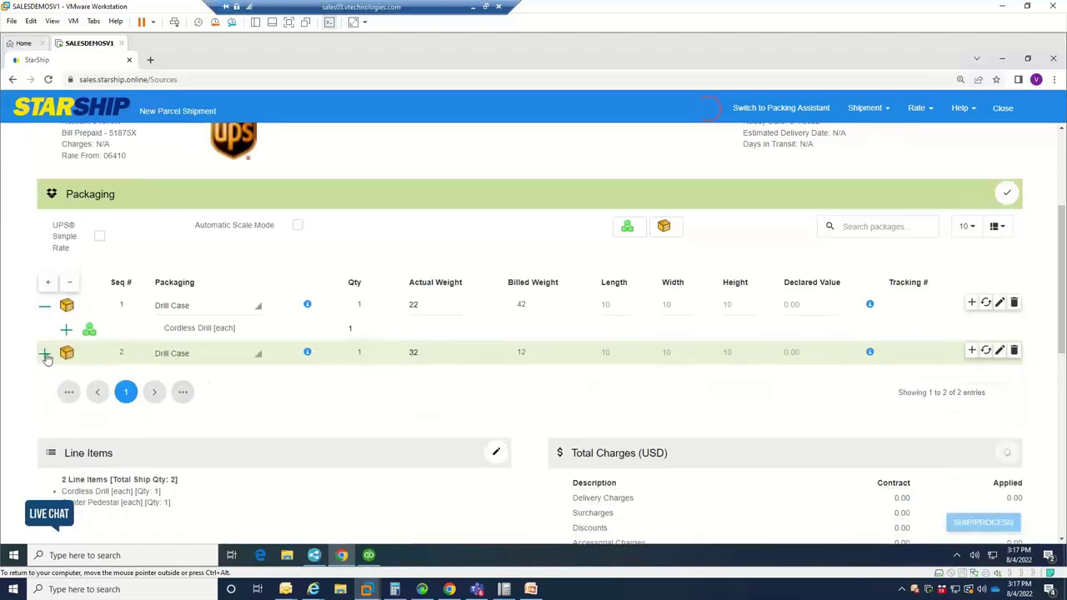
{"action": "left_click", "coordinate": [45, 355]}
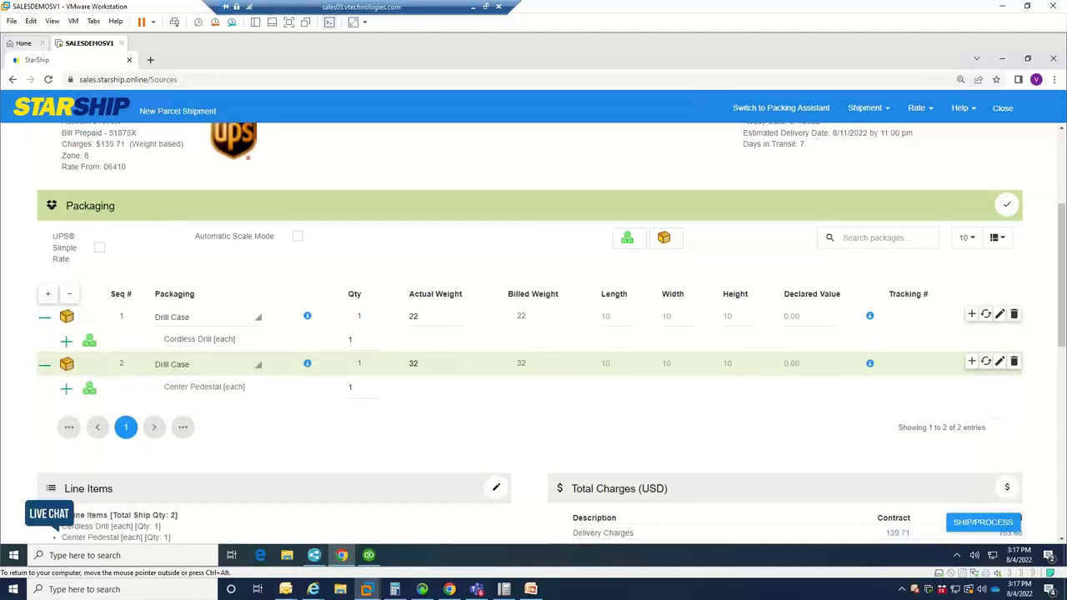
View the packaging types available for the first package, keep Drill Case and finish editing the packaging
{"action": "left_click", "coordinate": [170, 323]}
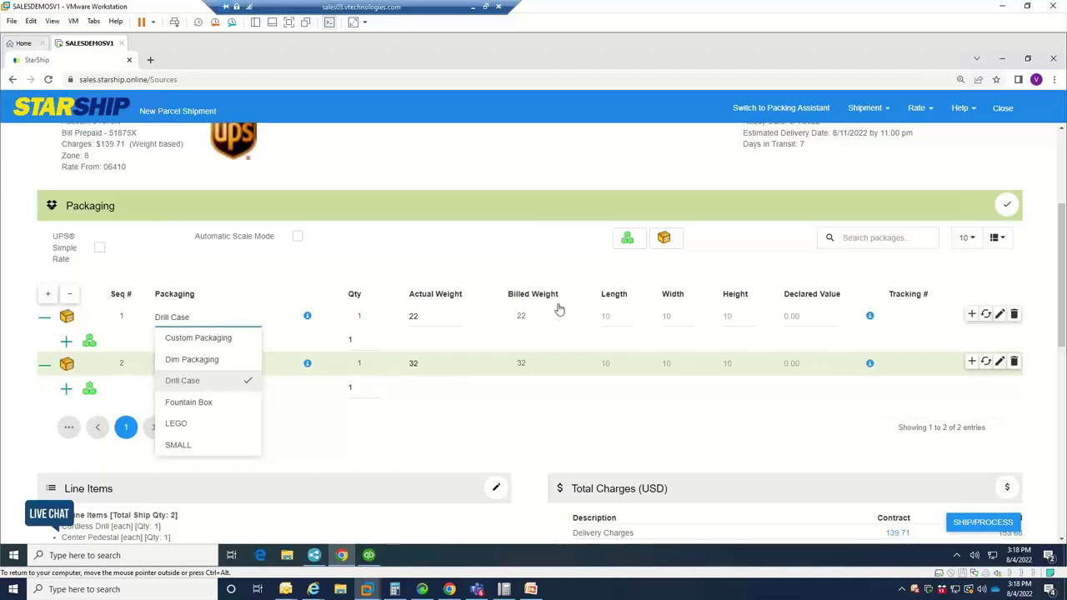
{"action": "left_click", "coordinate": [472, 412]}
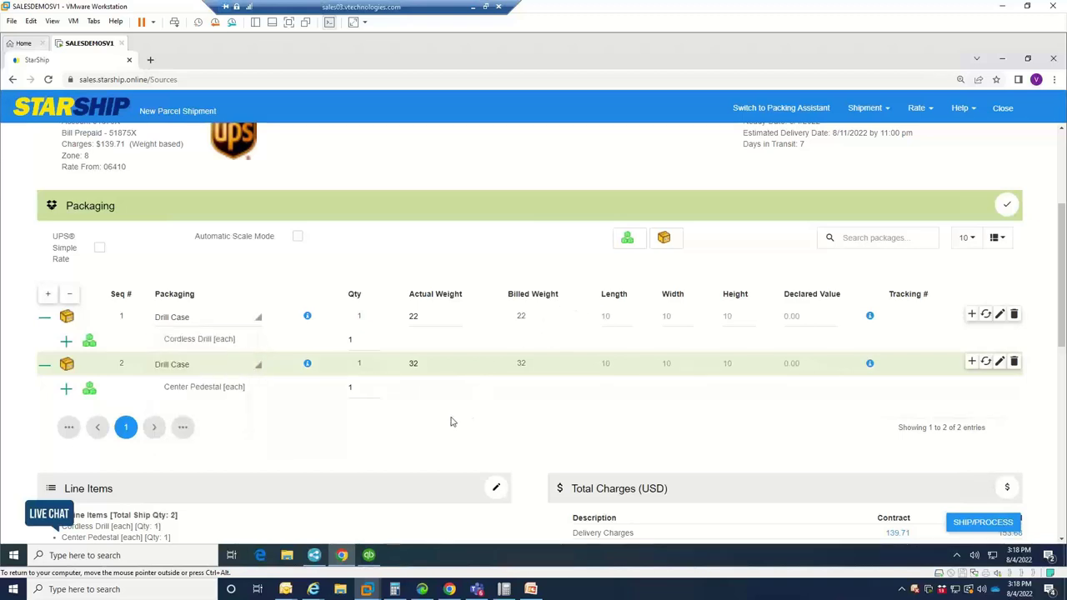
{"action": "left_click", "coordinate": [1004, 207]}
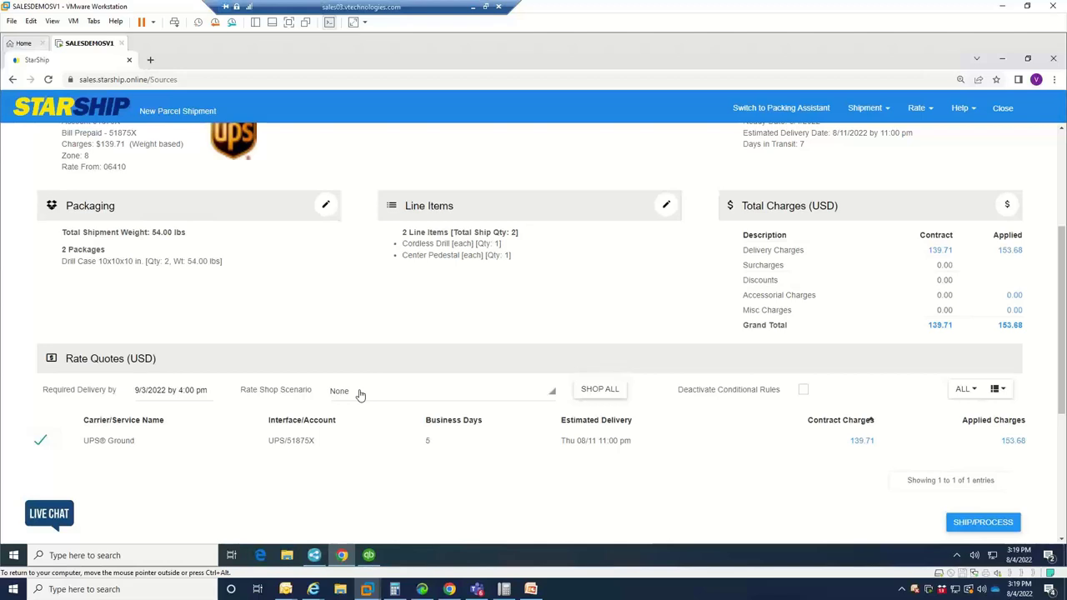
Shop rates for the shipment across all carriers and review the listed quotes
{"action": "left_click", "coordinate": [600, 390]}
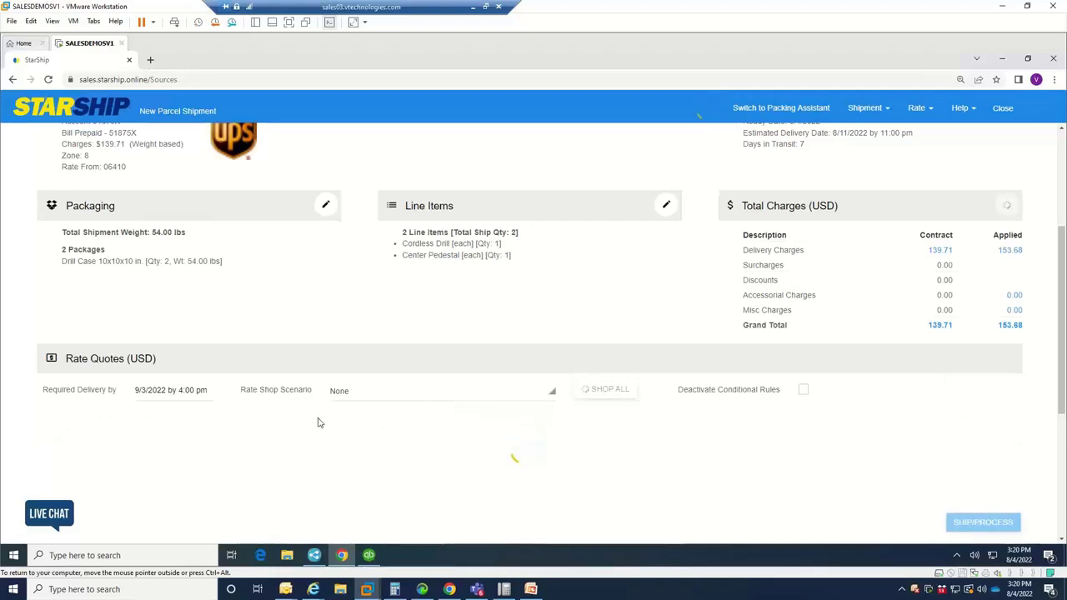
{"action": "scroll", "coordinate": [317, 422], "scroll_direction": "down", "scroll_amount": 1}
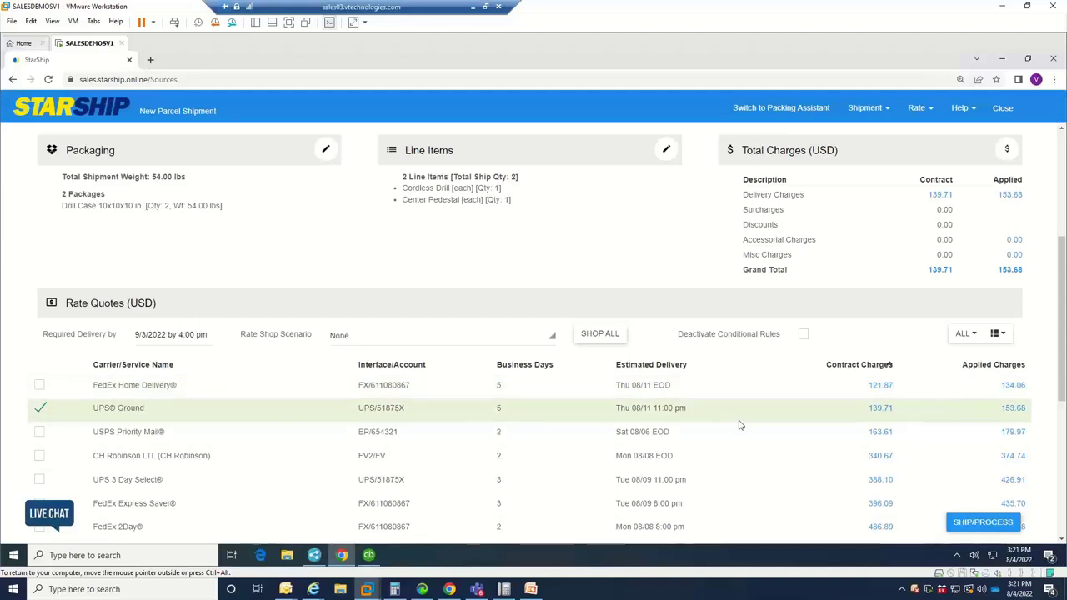
{"action": "scroll", "coordinate": [401, 454], "scroll_direction": "down", "scroll_amount": 2}
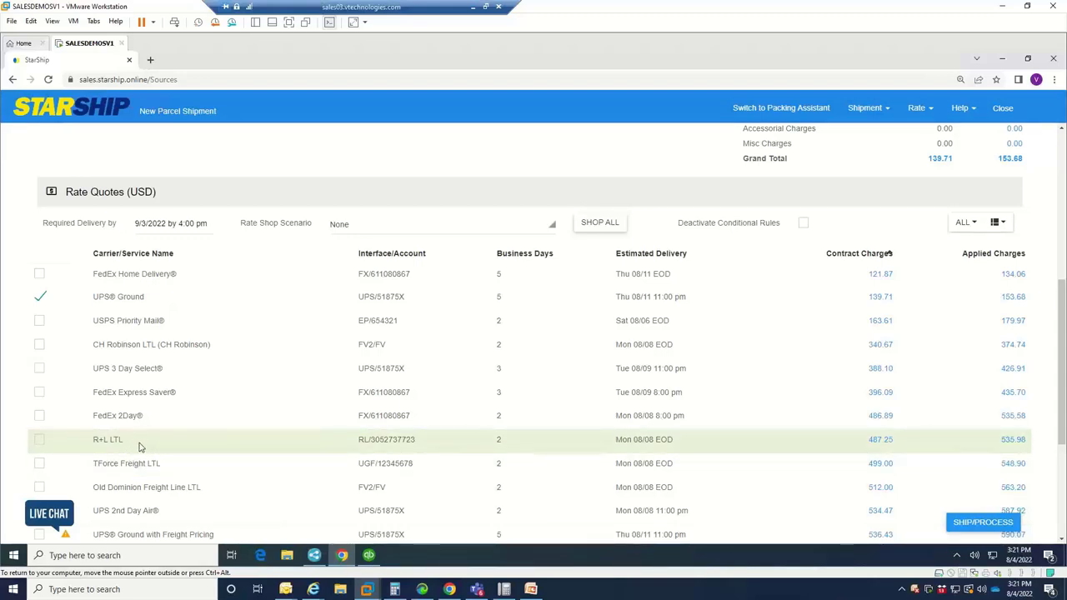
Process the shipment with UPS Ground and view the label and packing list previews for both packages
{"action": "left_click", "coordinate": [987, 524]}
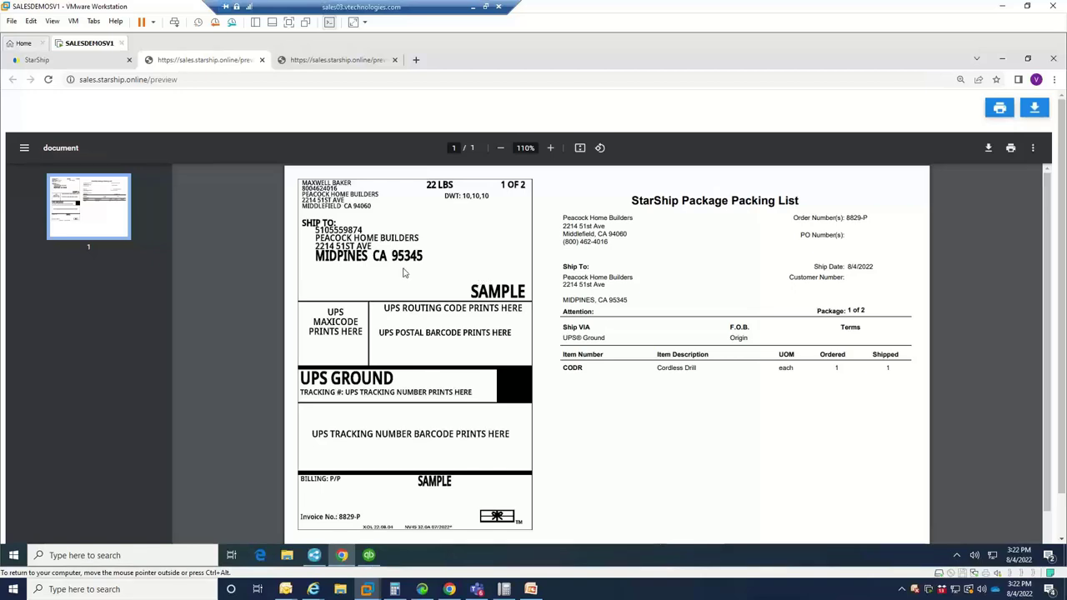
{"action": "left_click", "coordinate": [284, 63]}
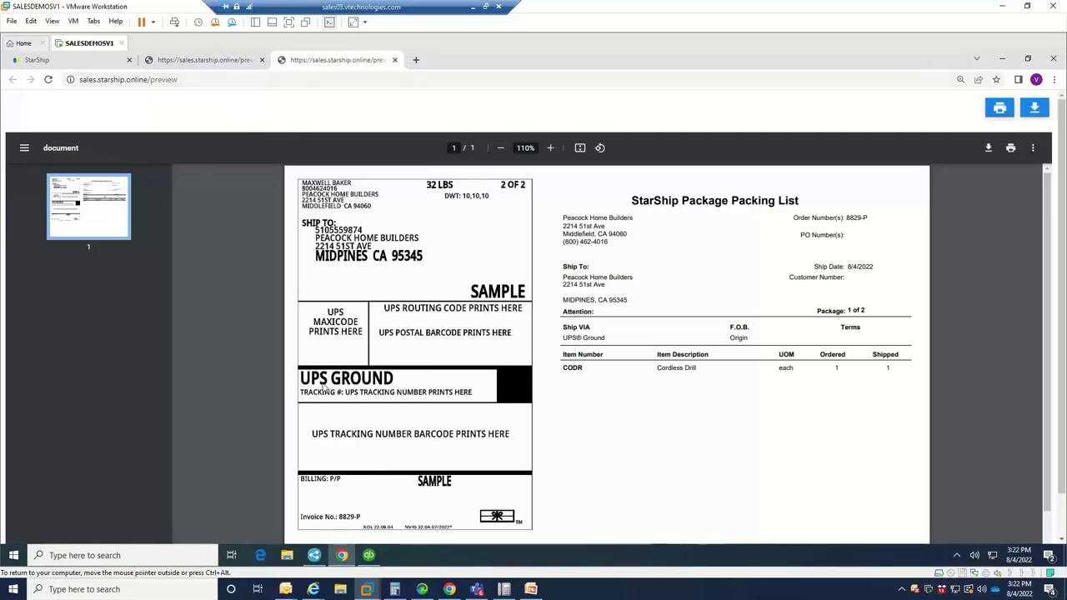
Switch to QuickBooks to check the shipment data written back to the sales order, and return to StarShip's sales order list
{"action": "left_click", "coordinate": [367, 557]}
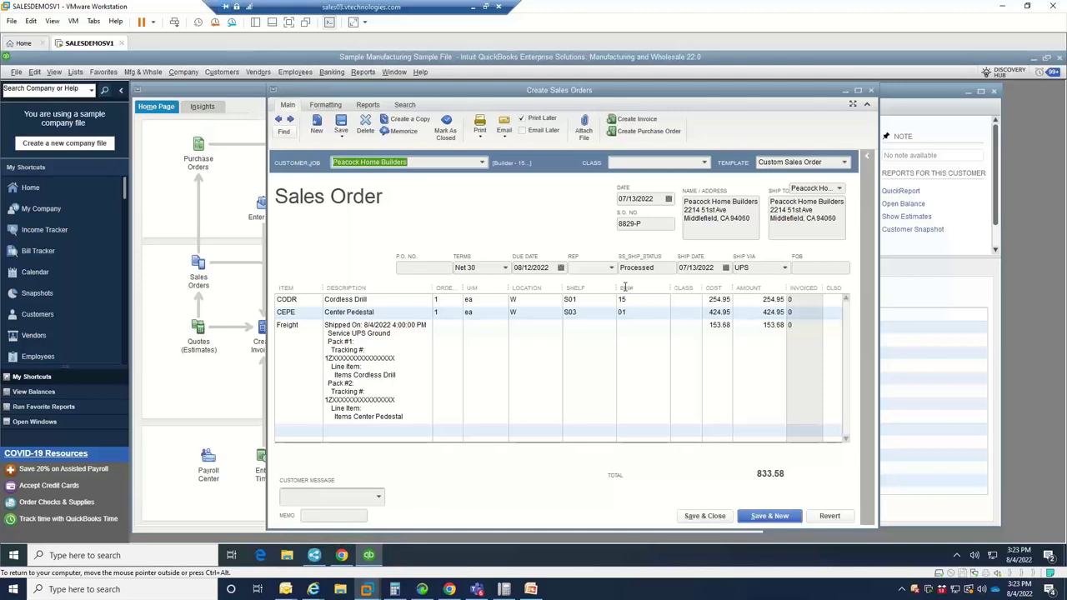
{"action": "left_click", "coordinate": [340, 557]}
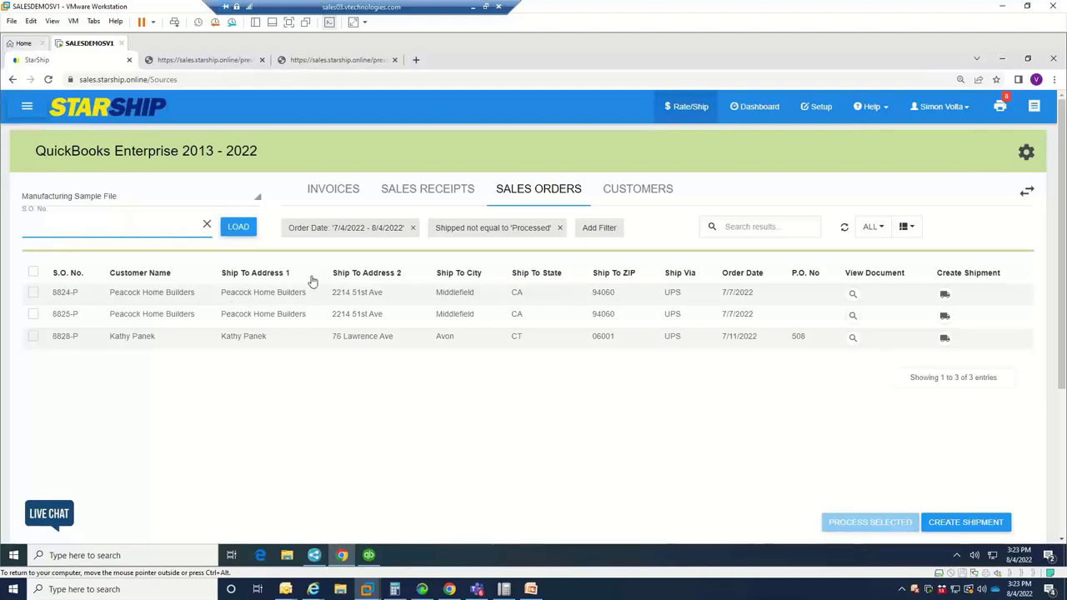
On the dashboard, show the Customers by Location map's filters and look through the chart types that can be added
{"action": "left_click", "coordinate": [752, 110]}
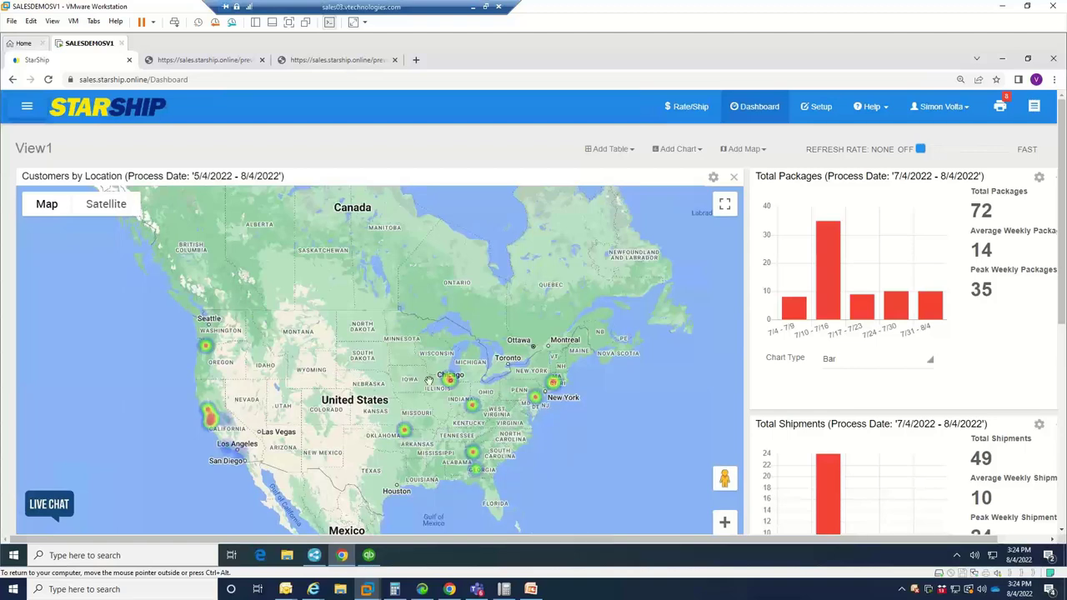
{"action": "left_click", "coordinate": [713, 177]}
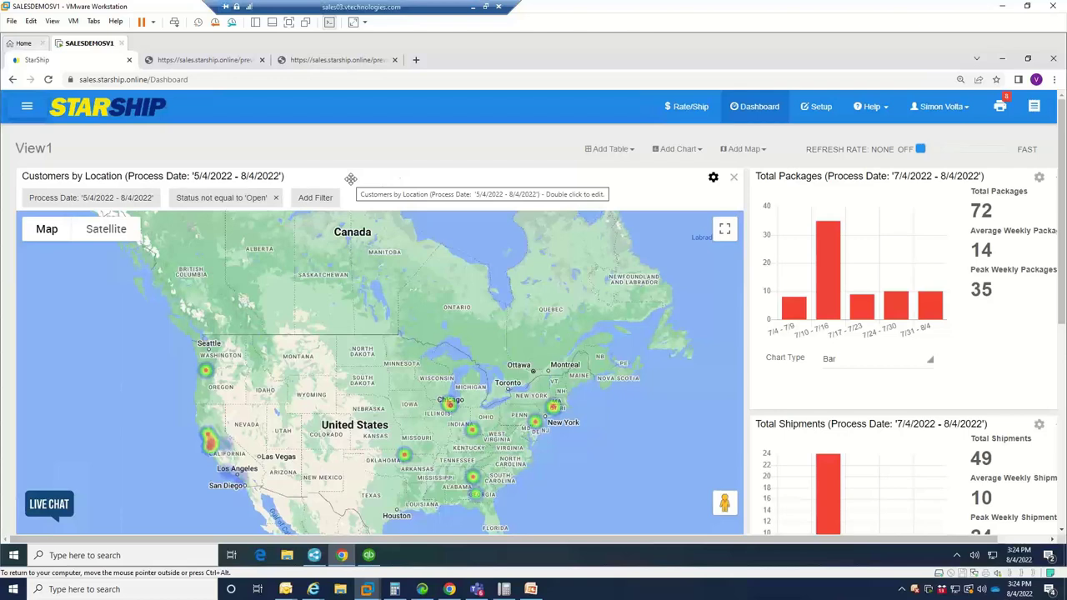
{"action": "left_click", "coordinate": [679, 153]}
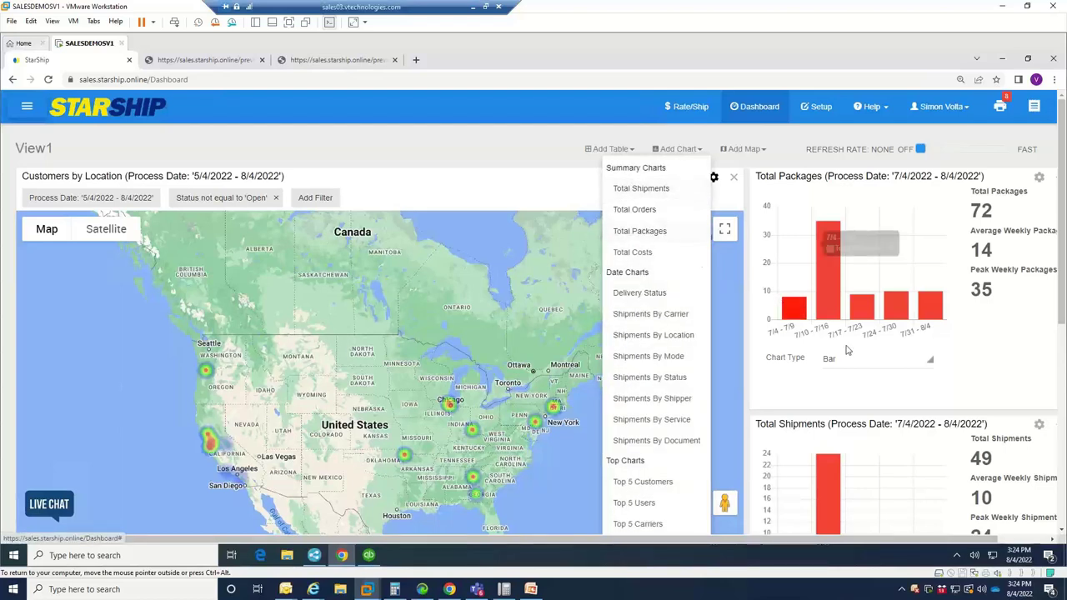
{"action": "left_click", "coordinate": [771, 398]}
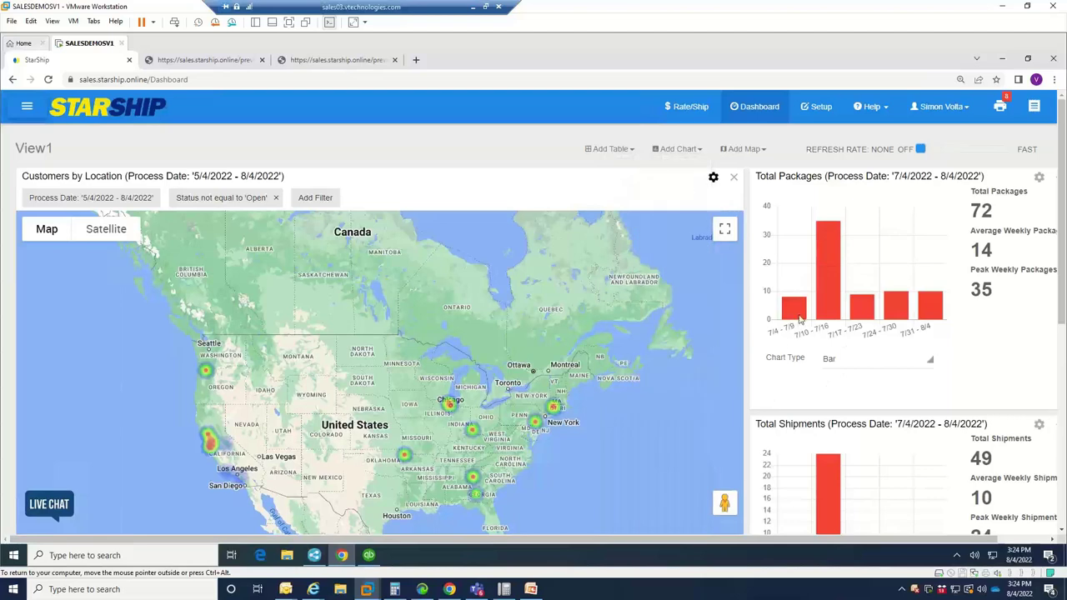
Show the Total Packages chart's filters and set its process date filter to Past 3 Months
{"action": "left_click", "coordinate": [1038, 179]}
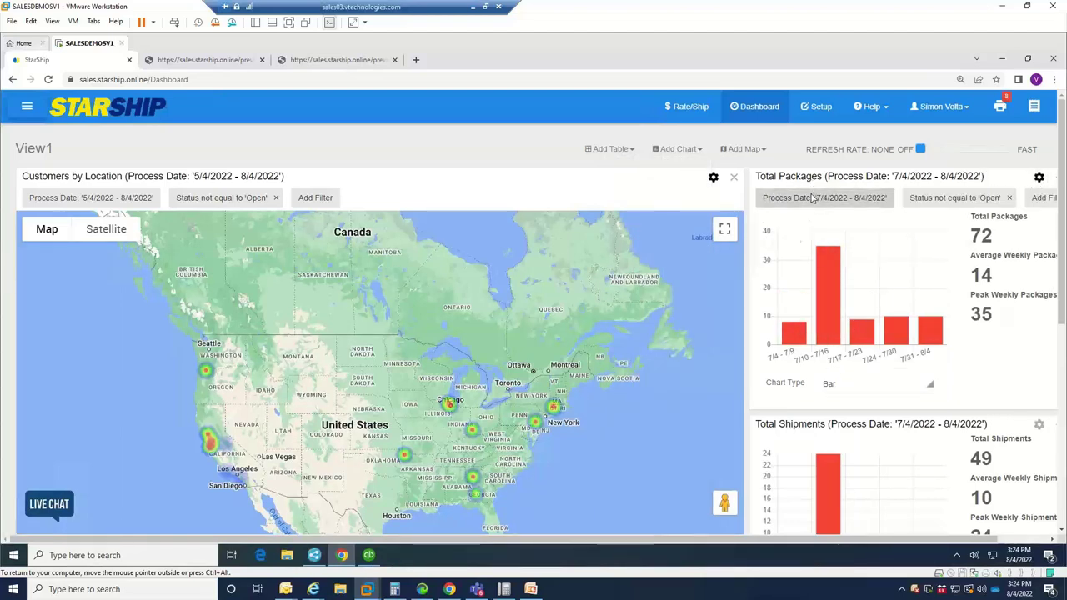
{"action": "left_click", "coordinate": [807, 199]}
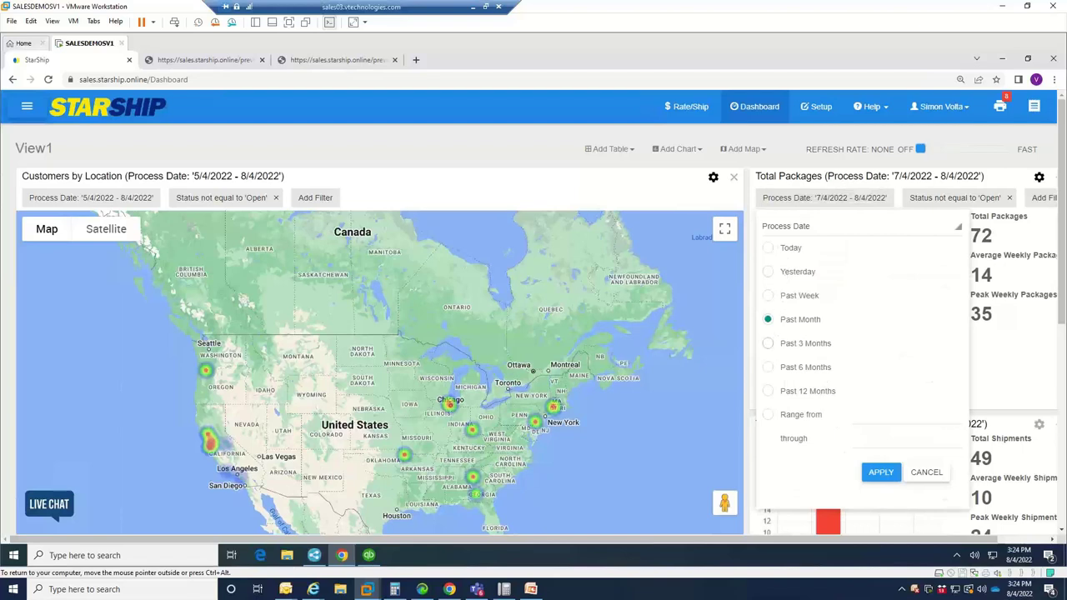
{"action": "left_click", "coordinate": [770, 343]}
{"action": "left_click", "coordinate": [880, 472]}
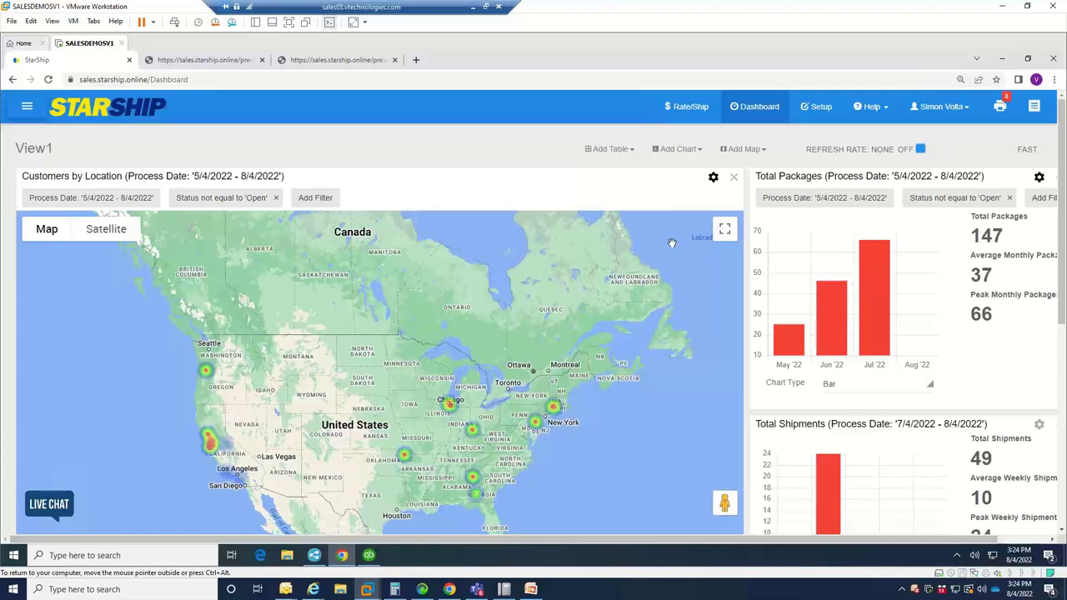
Open StarShip Reports from the dashboard and look through the full list of available reports
{"action": "left_click", "coordinate": [26, 110]}
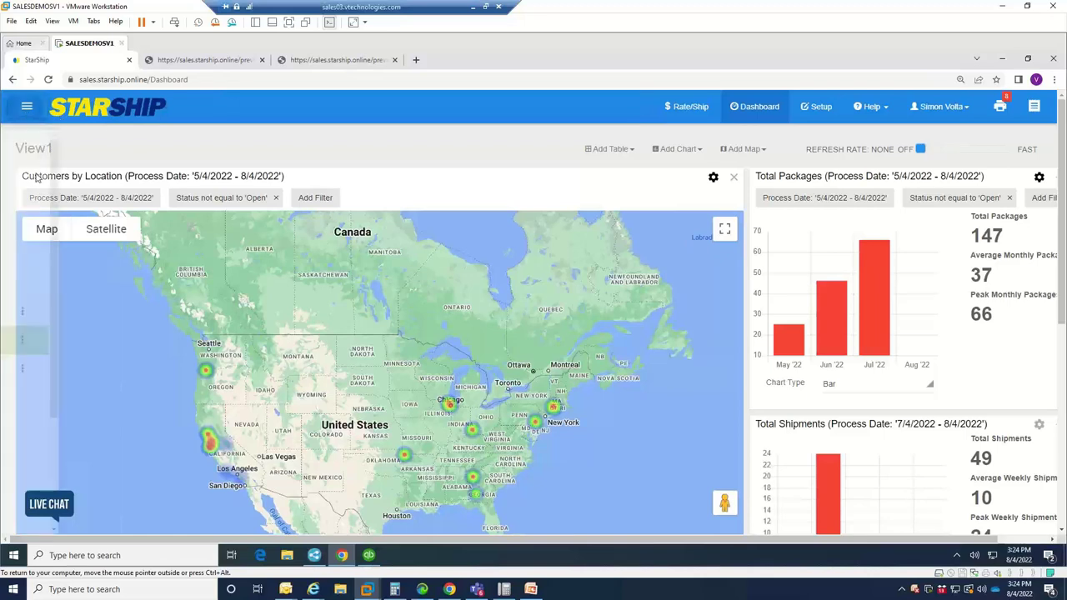
{"action": "left_click", "coordinate": [60, 434]}
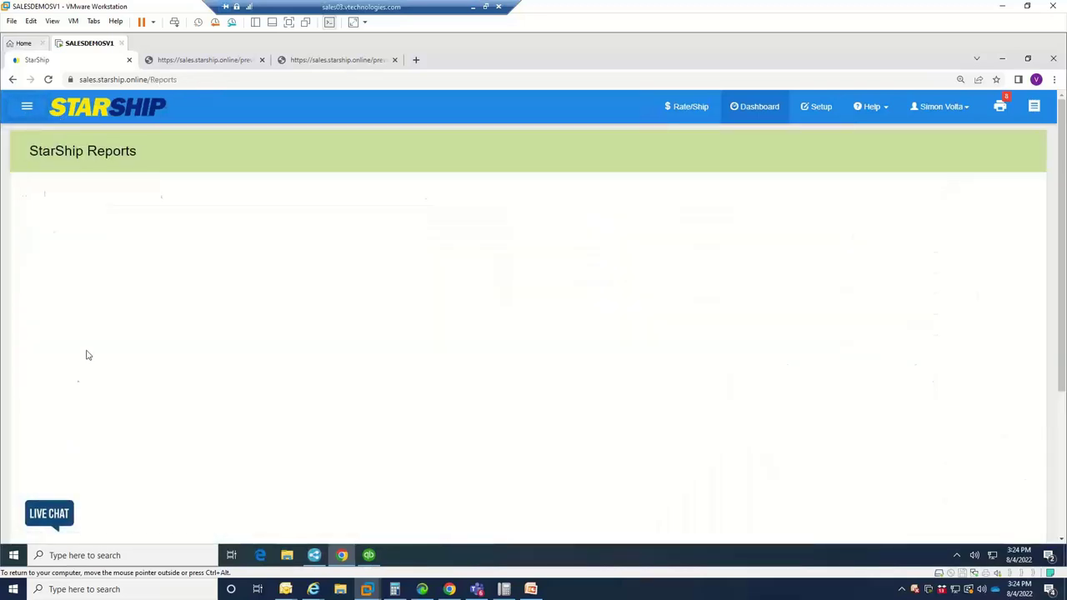
{"action": "left_click", "coordinate": [121, 197]}
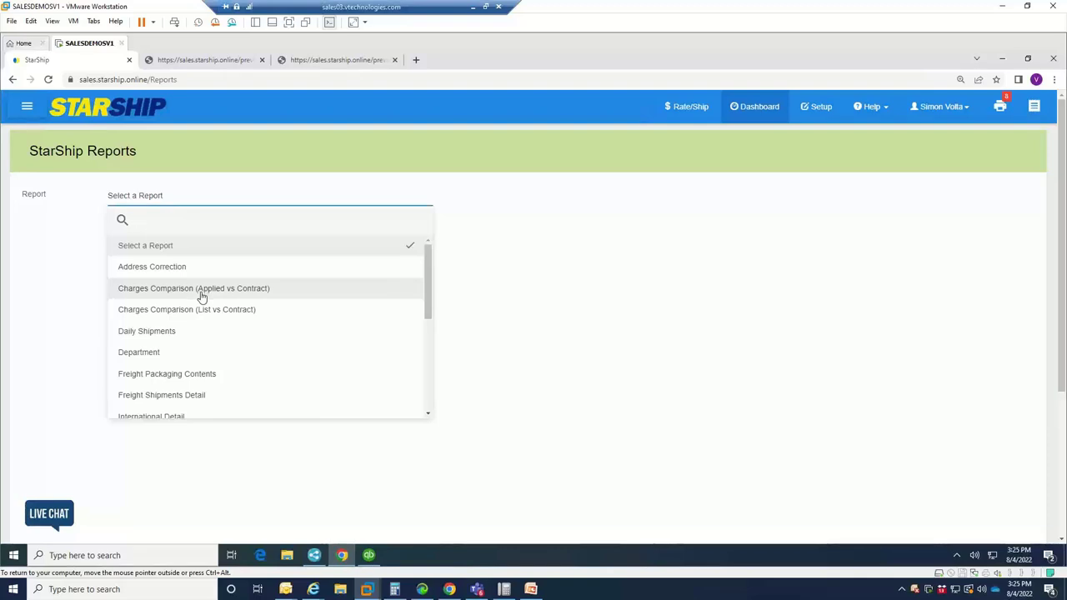
{"action": "scroll", "coordinate": [202, 308], "scroll_direction": "down", "scroll_amount": 5}
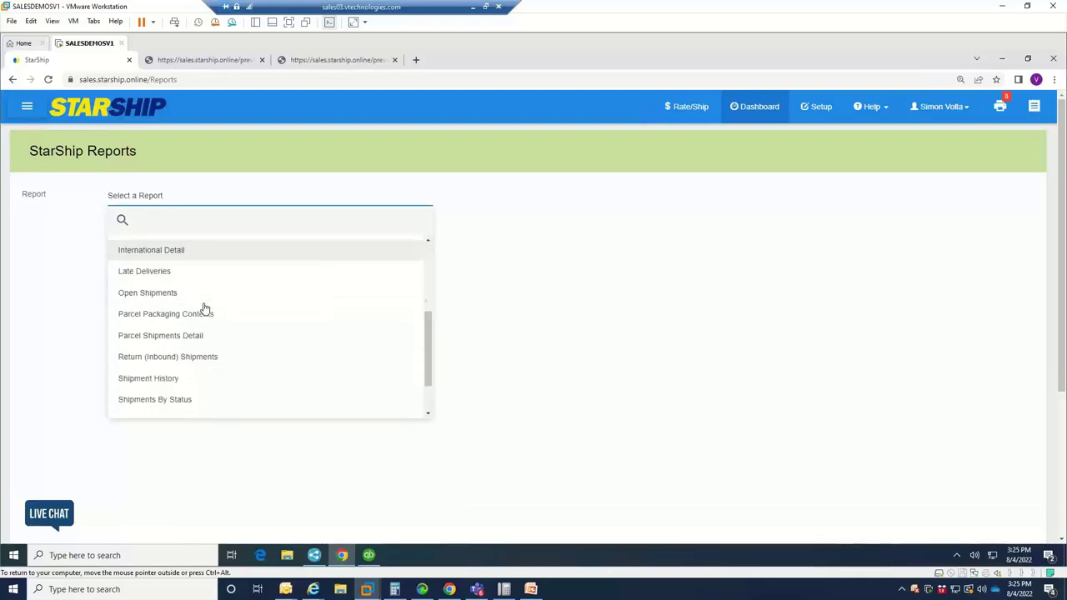
{"action": "scroll", "coordinate": [204, 309], "scroll_direction": "down", "scroll_amount": 2}
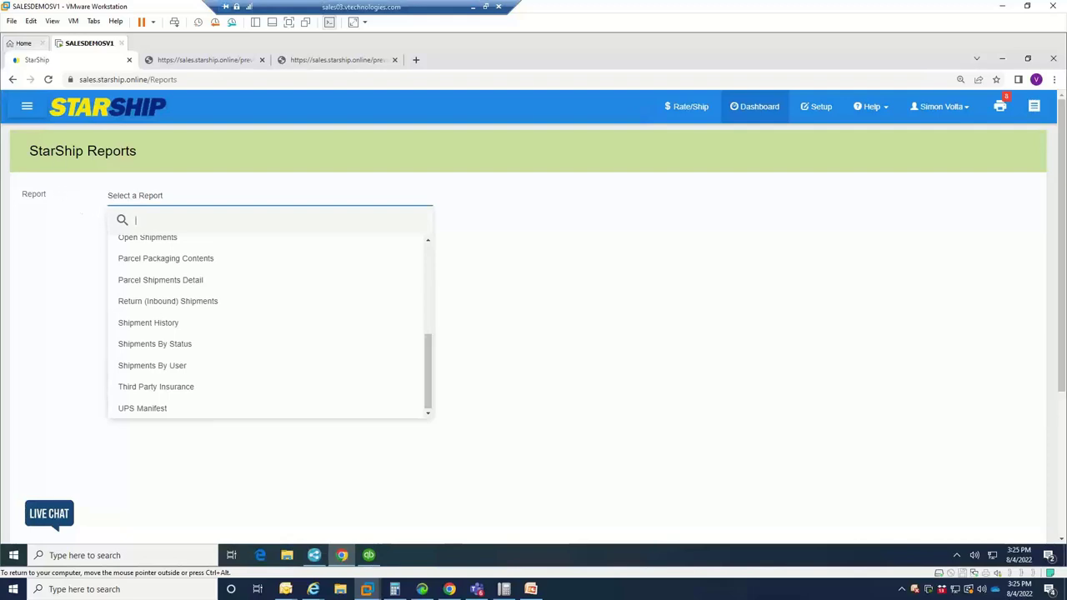
Open the eNotify email viewer and look through the pending emails
{"action": "left_click", "coordinate": [27, 107]}
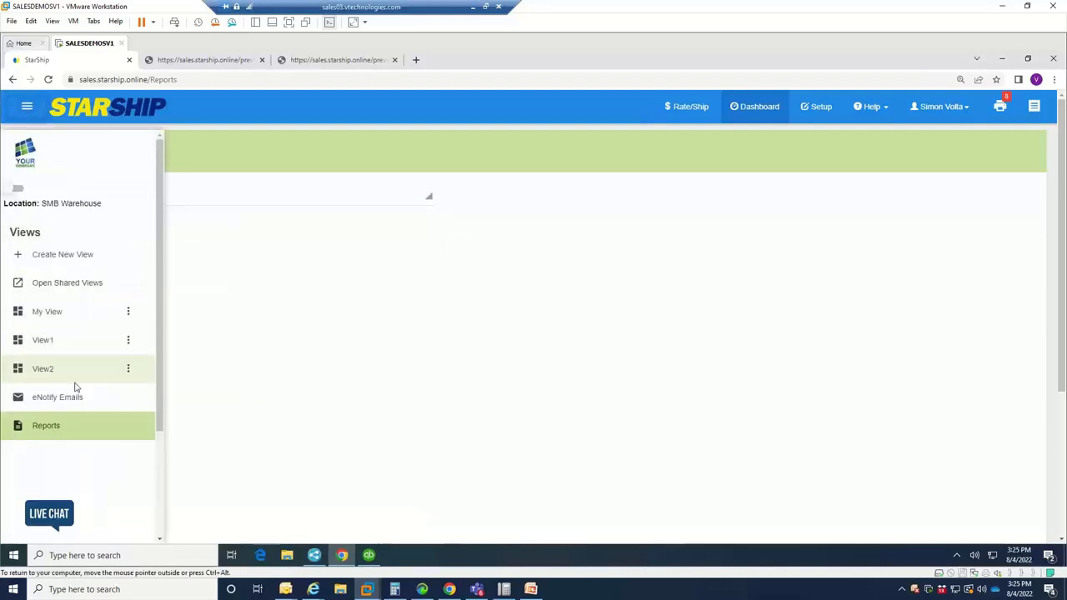
{"action": "left_click", "coordinate": [78, 400]}
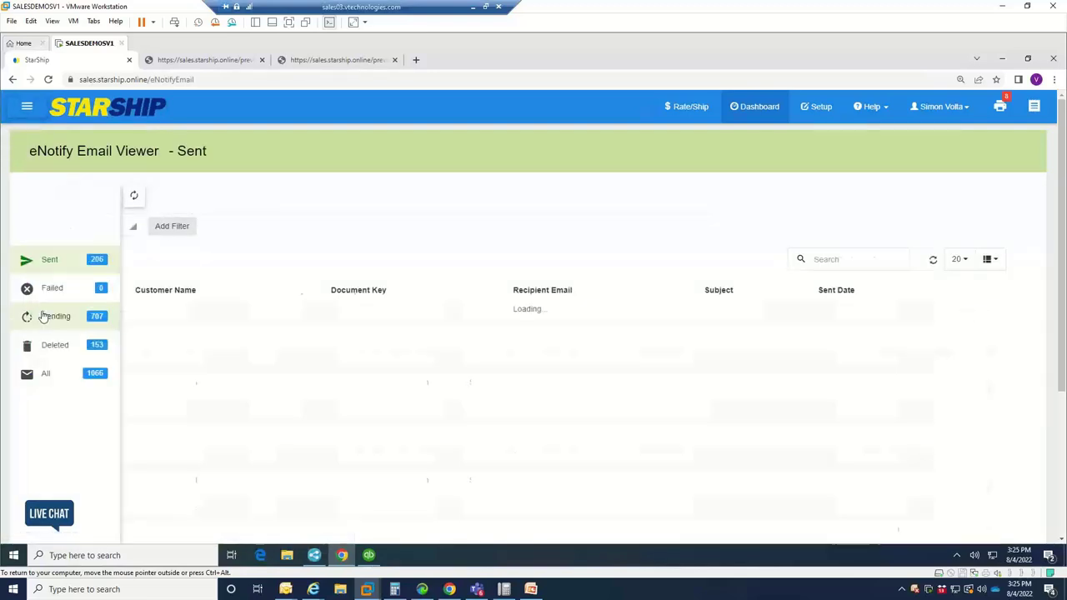
{"action": "left_click", "coordinate": [60, 318]}
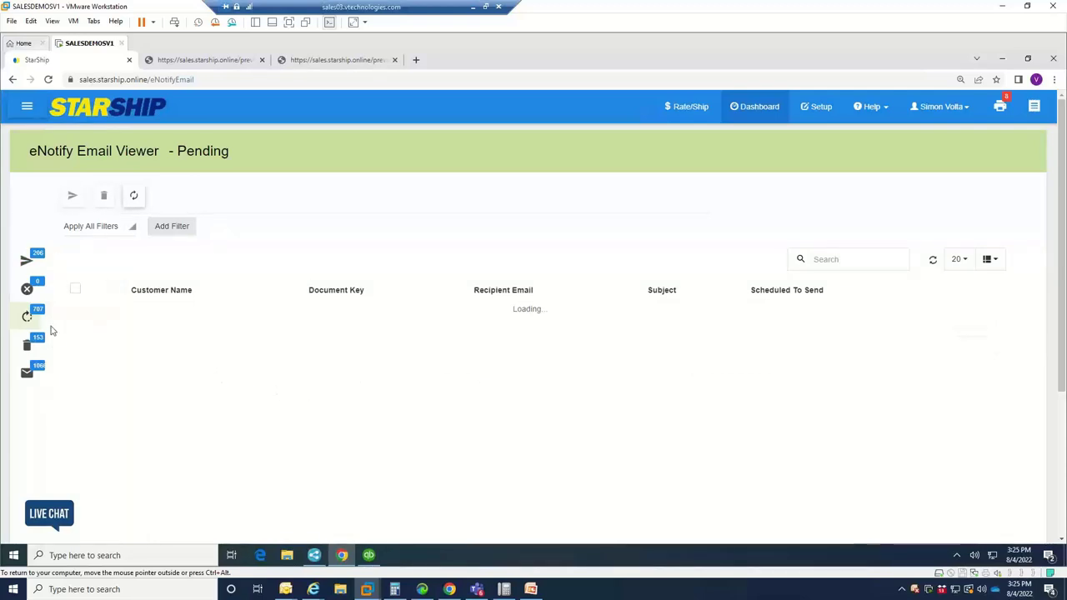
{"action": "mouse_move", "coordinate": [55, 325]}
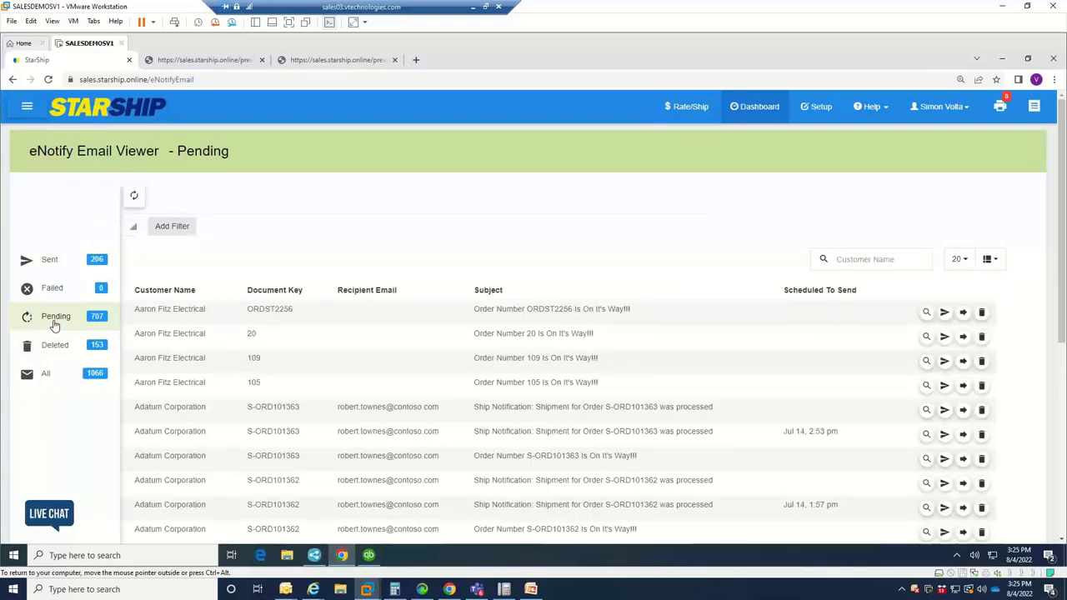
{"action": "scroll", "coordinate": [410, 403], "scroll_direction": "down", "scroll_amount": 2}
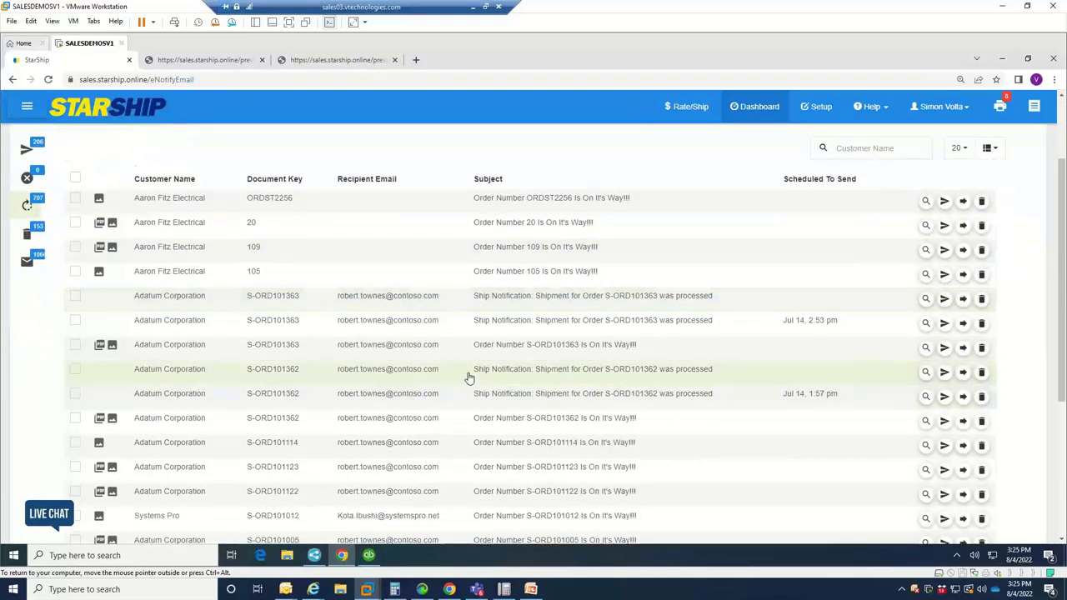
View one of Adatum Corporation's pending order notification emails, go back to the pending list, and view another one
{"action": "left_click", "coordinate": [426, 422]}
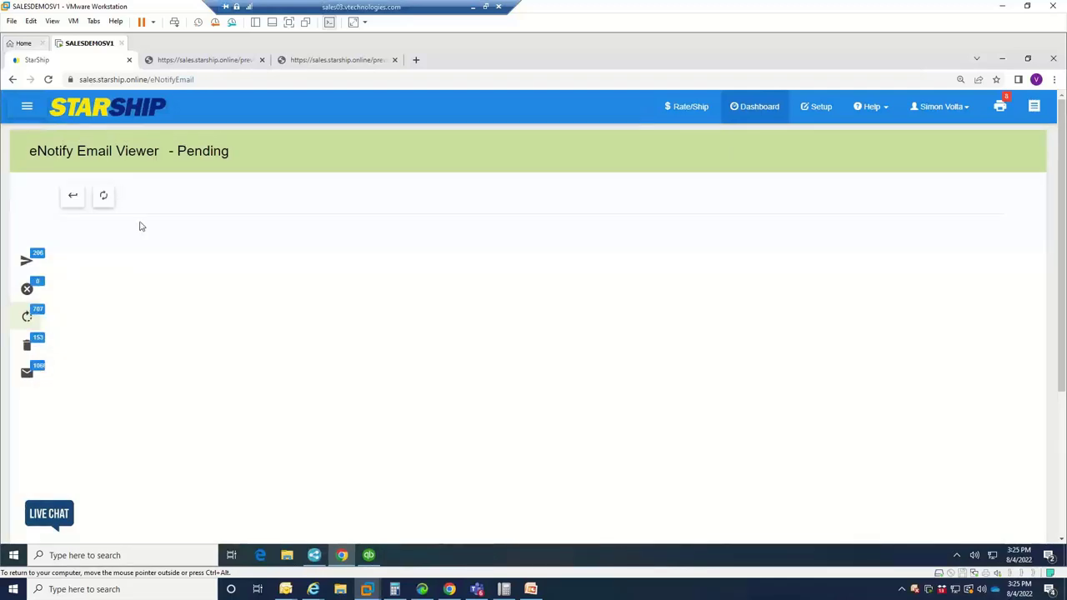
{"action": "mouse_move", "coordinate": [9, 357]}
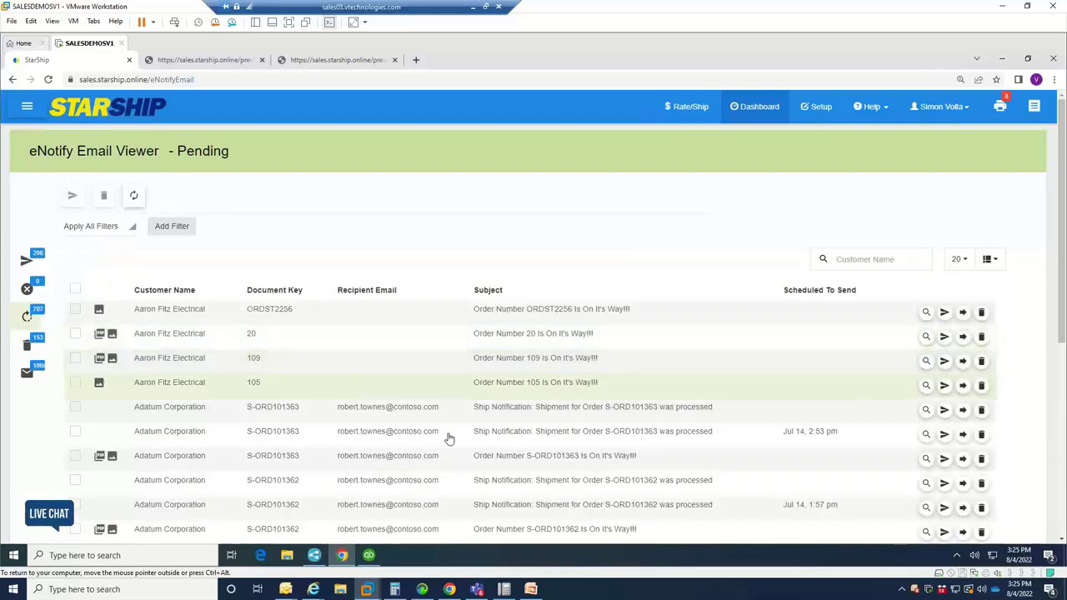
{"action": "scroll", "coordinate": [398, 421], "scroll_direction": "down", "scroll_amount": 2}
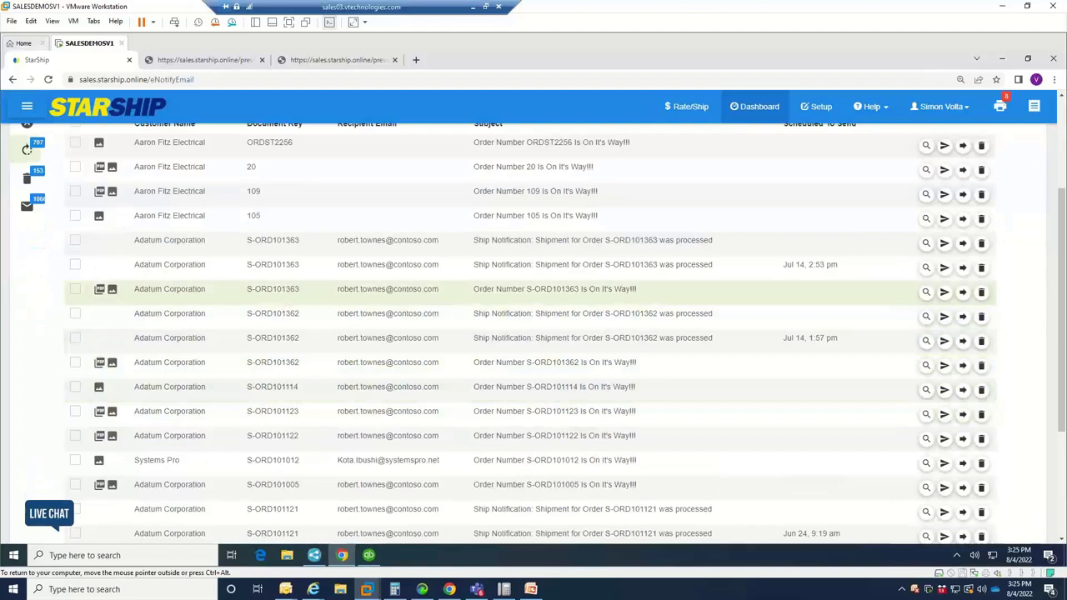
{"action": "left_click", "coordinate": [413, 298]}
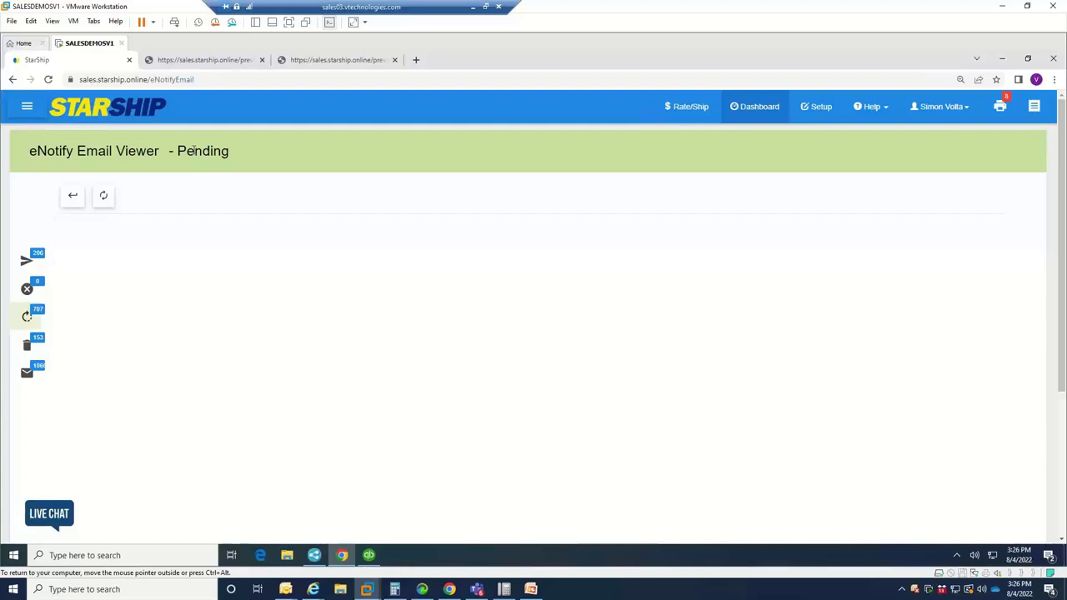
{"action": "mouse_move", "coordinate": [57, 324]}
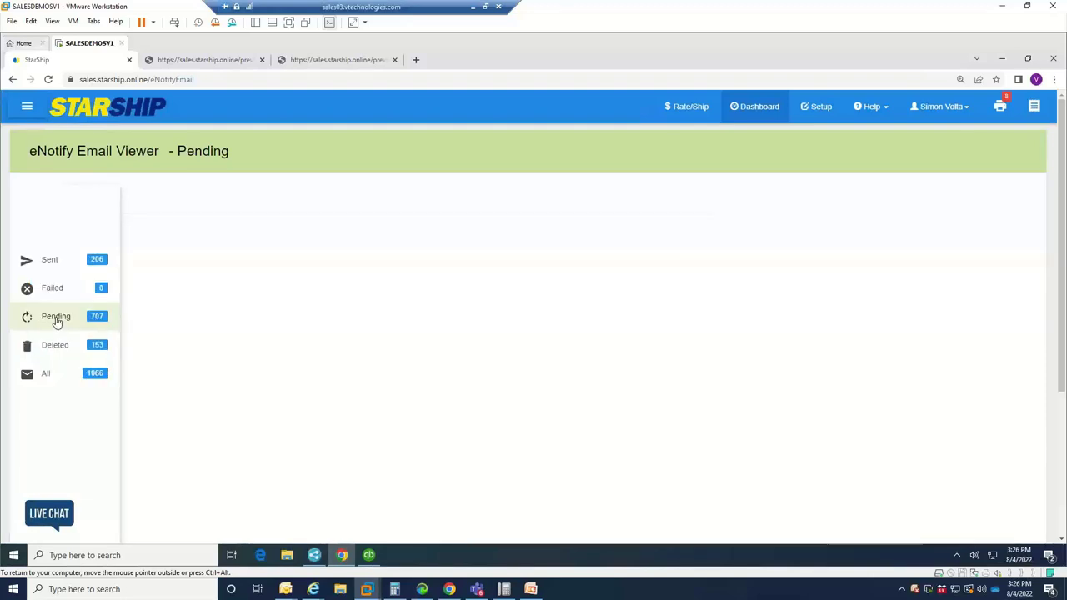